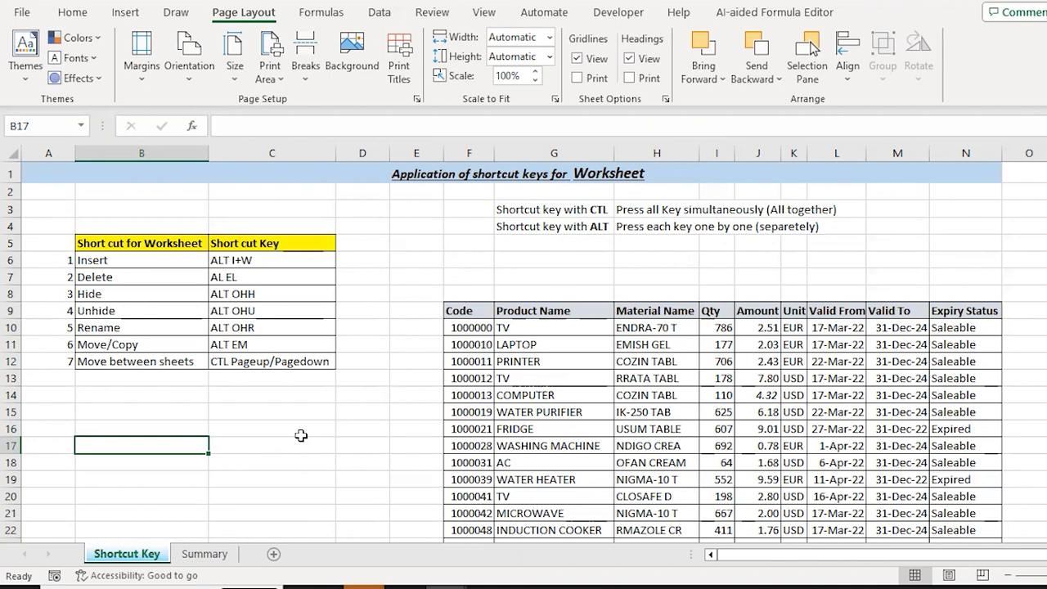
Step: Examine the sheet-level commands available for the Summary and Shortcut Key worksheets
{"action": "left_click", "coordinate": [196, 556]}
{"action": "left_click", "coordinate": [205, 554]}
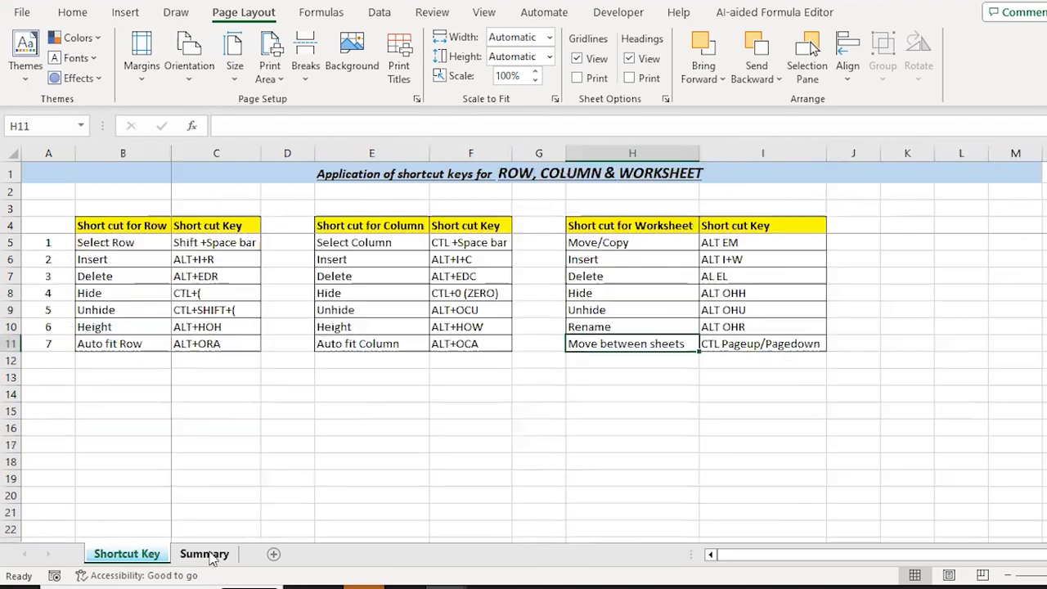
{"action": "right_click", "coordinate": [204, 554]}
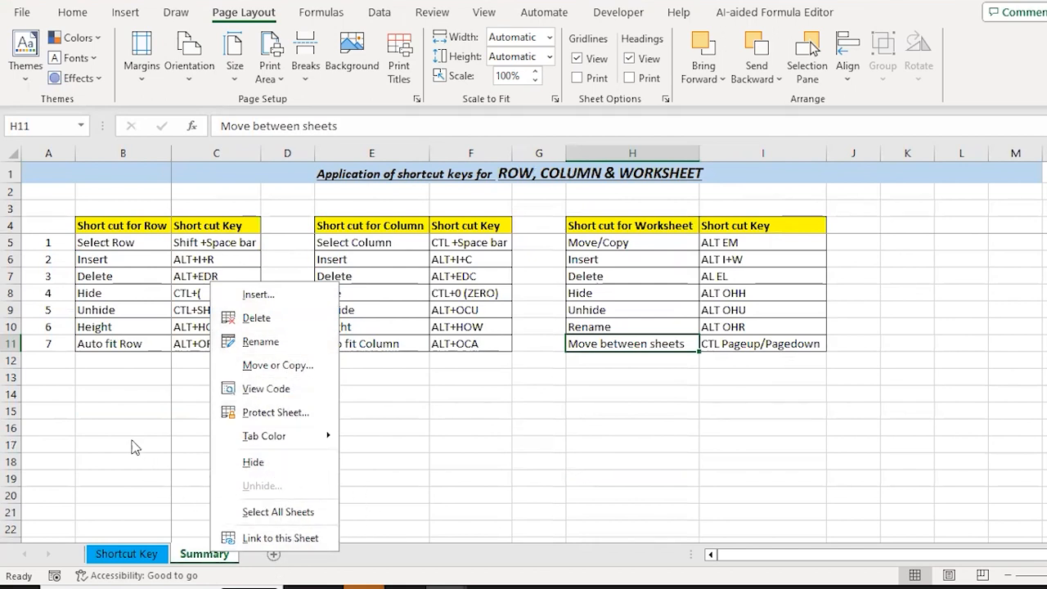
{"action": "right_click", "coordinate": [139, 555]}
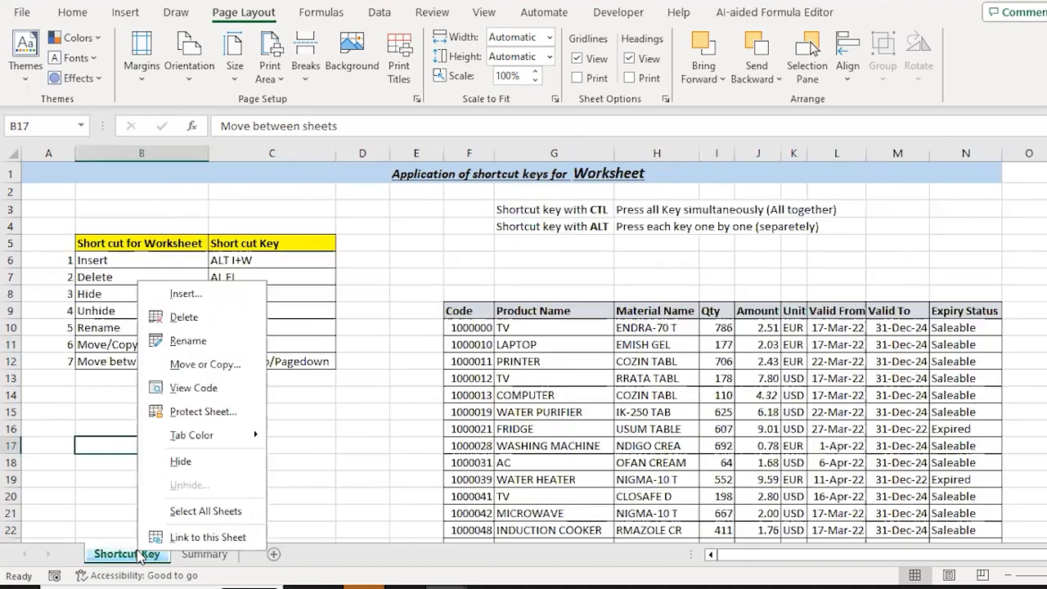
{"action": "left_click", "coordinate": [337, 463]}
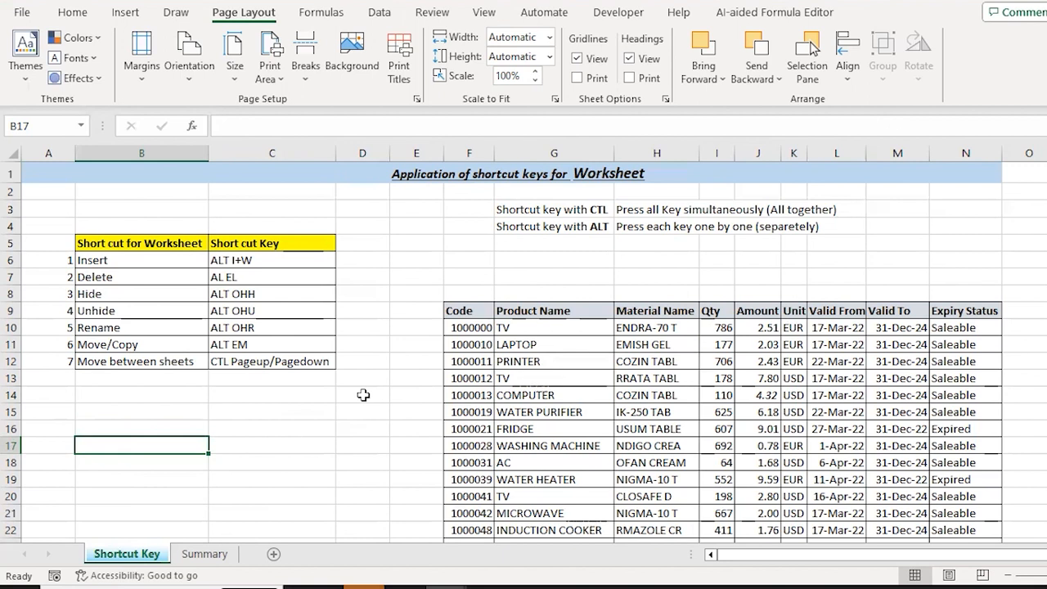
Step: Insert a new blank worksheet in front of the Summary sheet and select cell D3 in it
{"action": "left_click", "coordinate": [196, 557]}
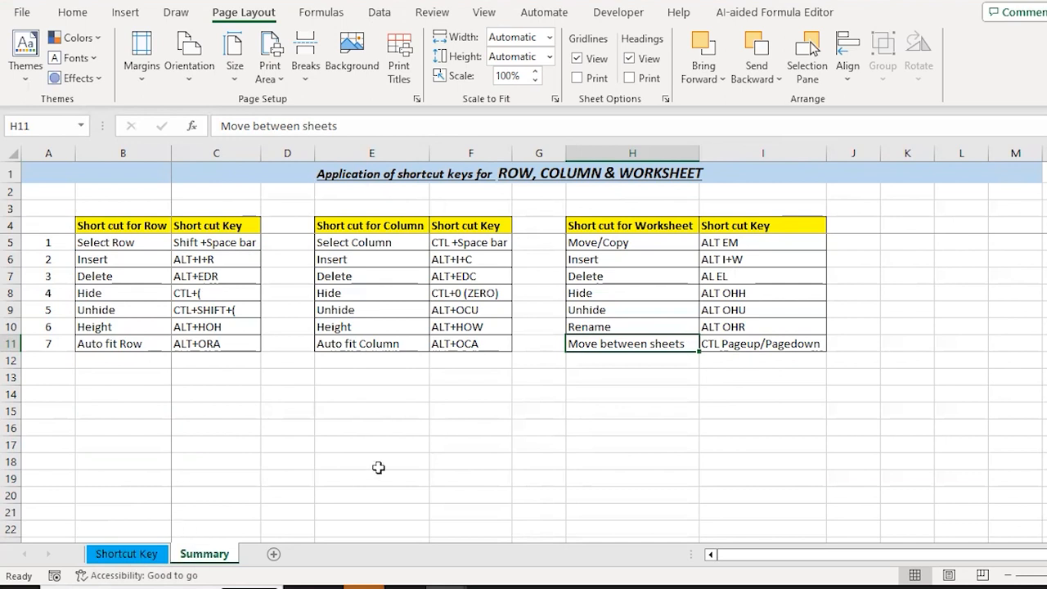
{"action": "key", "text": "alt+i"}
{"action": "key", "text": "w"}
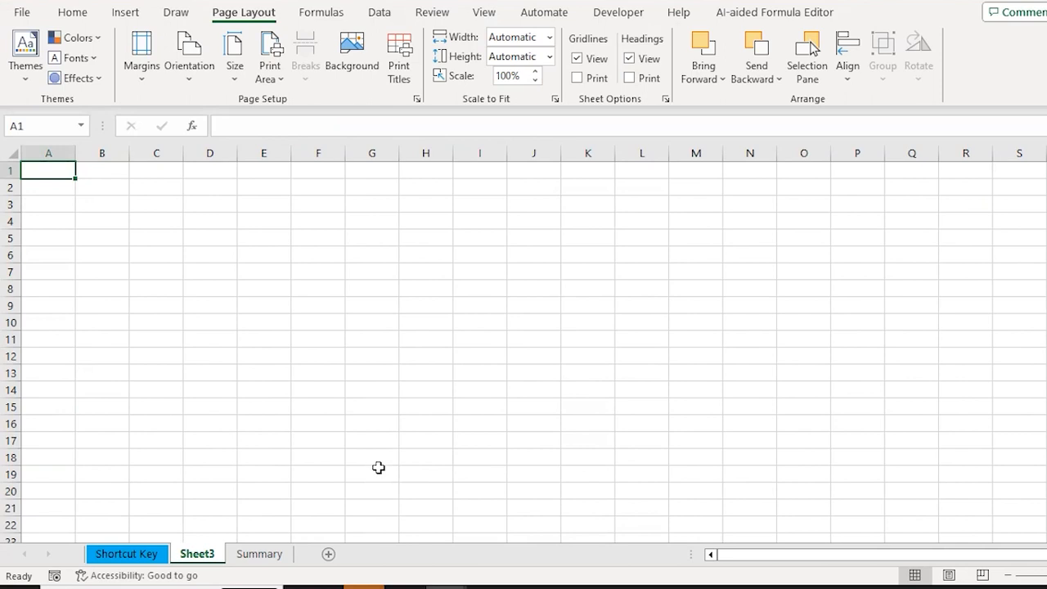
{"action": "key", "text": "Down"}
{"action": "key", "text": "Down"}
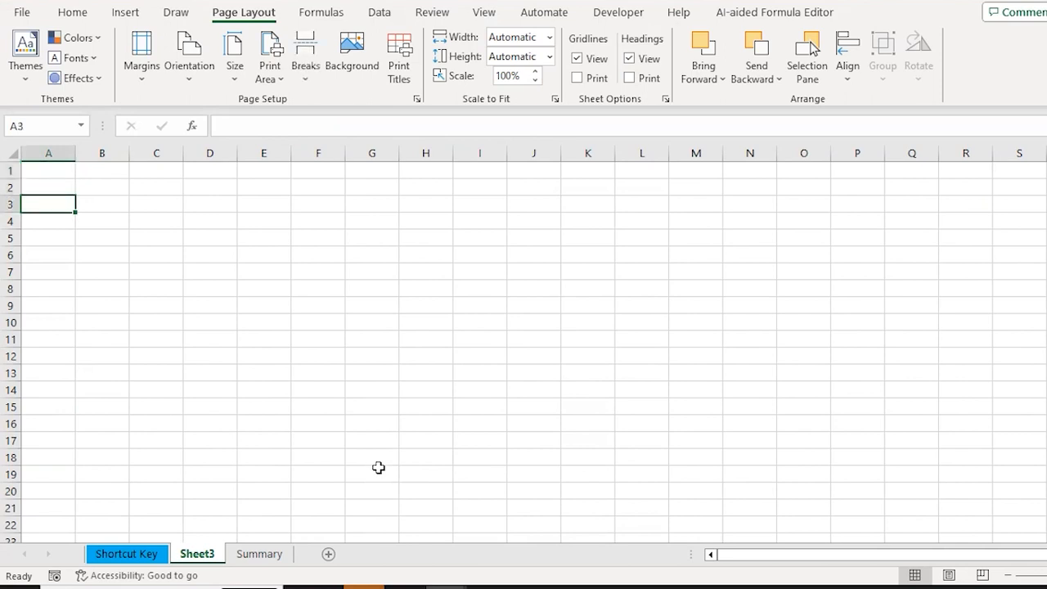
{"action": "key", "text": "Right"}
{"action": "key", "text": "Right"}
{"action": "key", "text": "Right"}
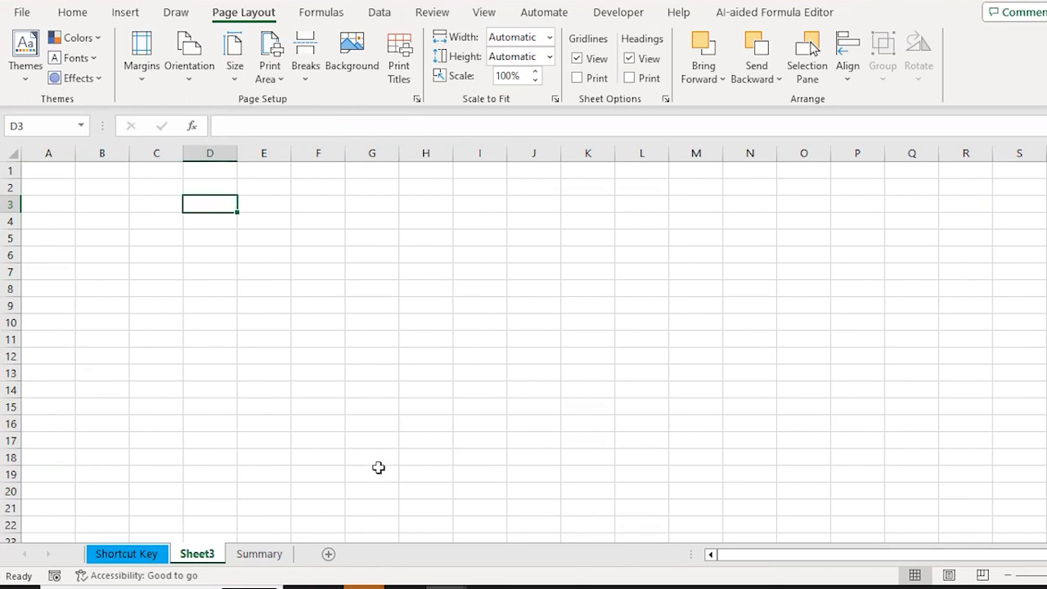
Step: Insert a second blank worksheet in front of Sheet3 and select cell C3 in it
{"action": "key", "text": "alt"}
{"action": "key", "text": "i"}
{"action": "key", "text": "w"}
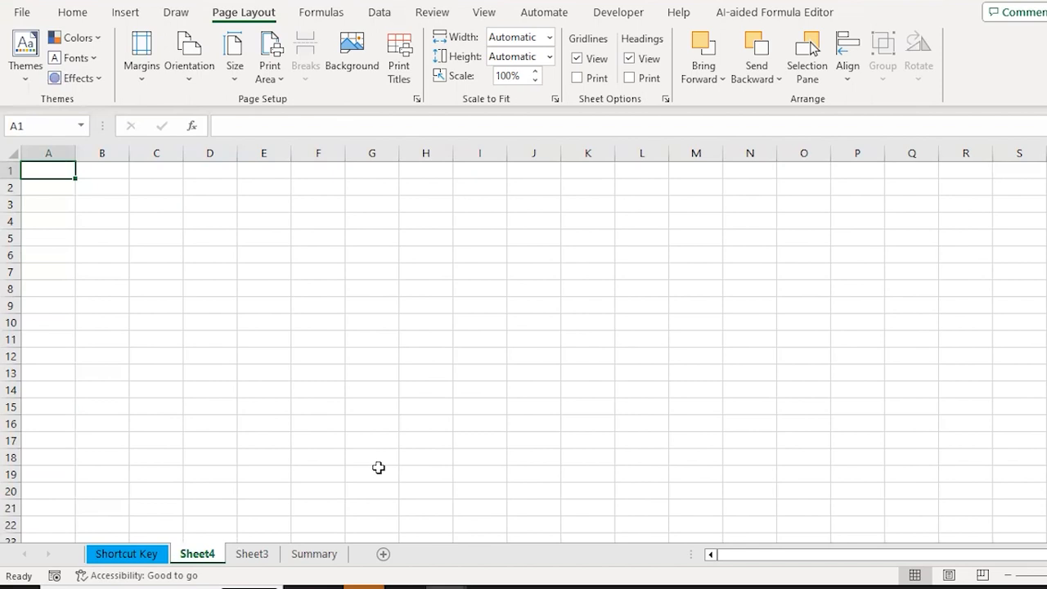
{"action": "key", "text": "Right"}
{"action": "key", "text": "Down"}
{"action": "key", "text": "Down"}
{"action": "key", "text": "Right"}
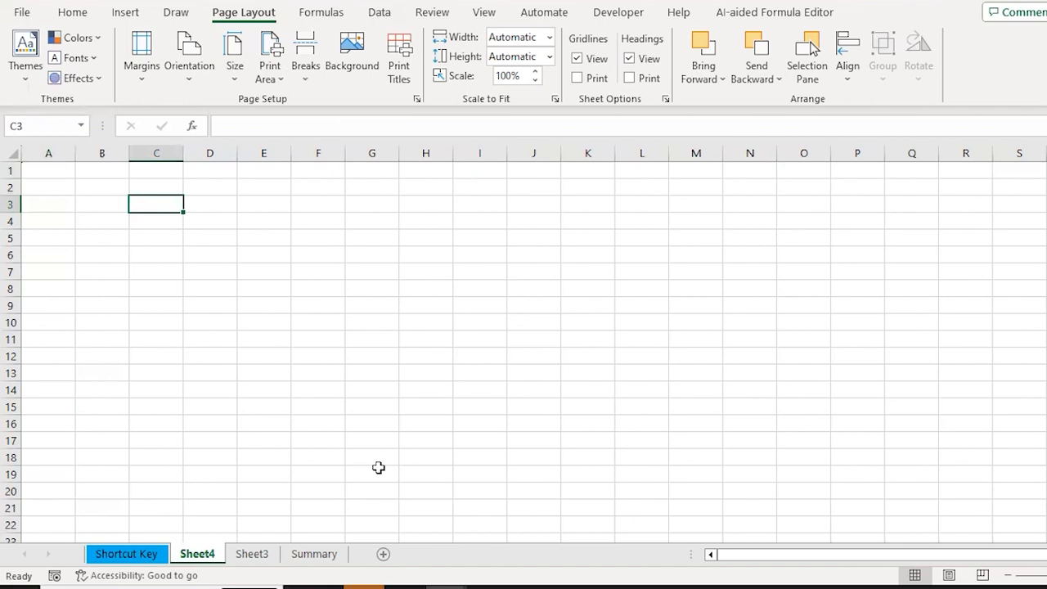
Step: Repeat the worksheet insertion until Sheet67 has been added after the Shortcut Key sheet
{"action": "key", "text": "F4"}
{"action": "key", "text": "F4"}
{"action": "key", "text": "F4"}
{"action": "key", "text": "F4"}
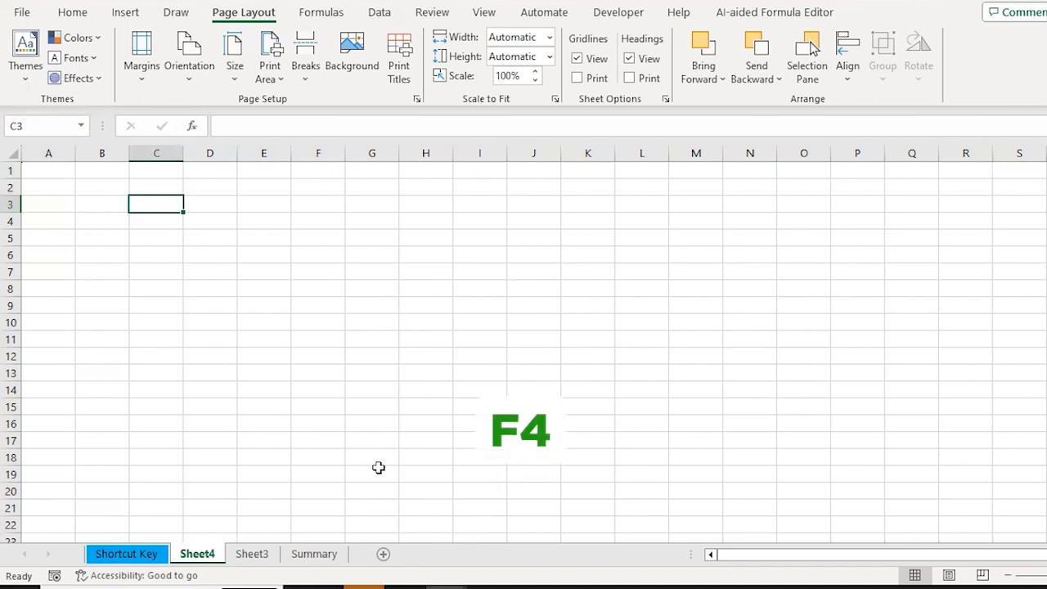
{"action": "key", "text": "F4"}
{"action": "key", "text": "F4"}
{"action": "key", "text": "F4"}
{"action": "key", "text": "F4"}
{"action": "key", "text": "F4"}
{"action": "key", "text": "F4"}
{"action": "key", "text": "F4"}
{"action": "key", "text": "F4"}
{"action": "key", "text": "F4"}
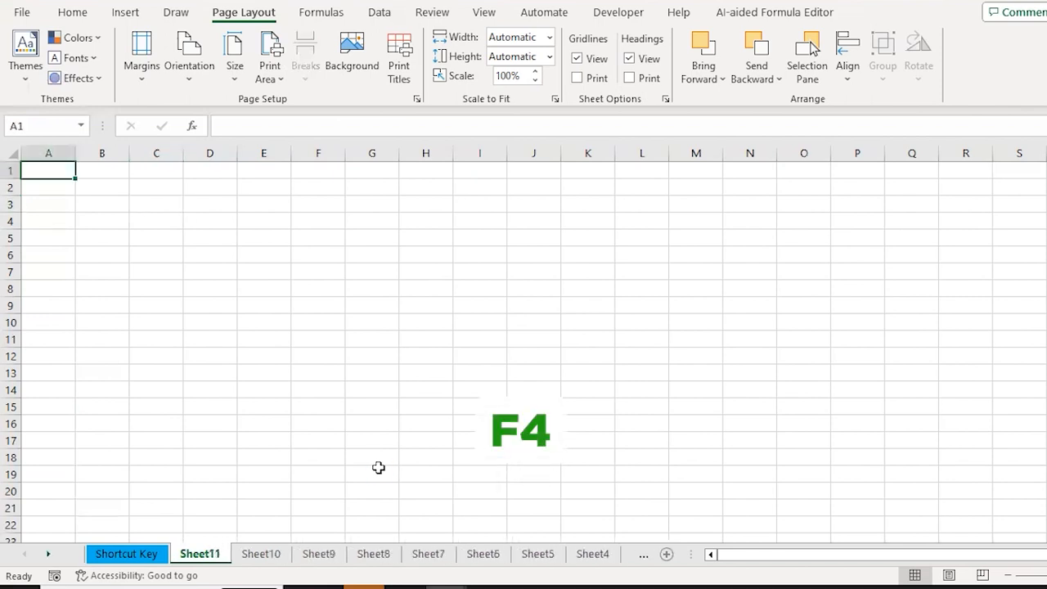
{"action": "key", "text": "F4"}
{"action": "key", "text": "F4"}
{"action": "key", "text": "F4"}
{"action": "key", "text": "F4"}
{"action": "key", "text": "F4"}
{"action": "key", "text": "F4"}
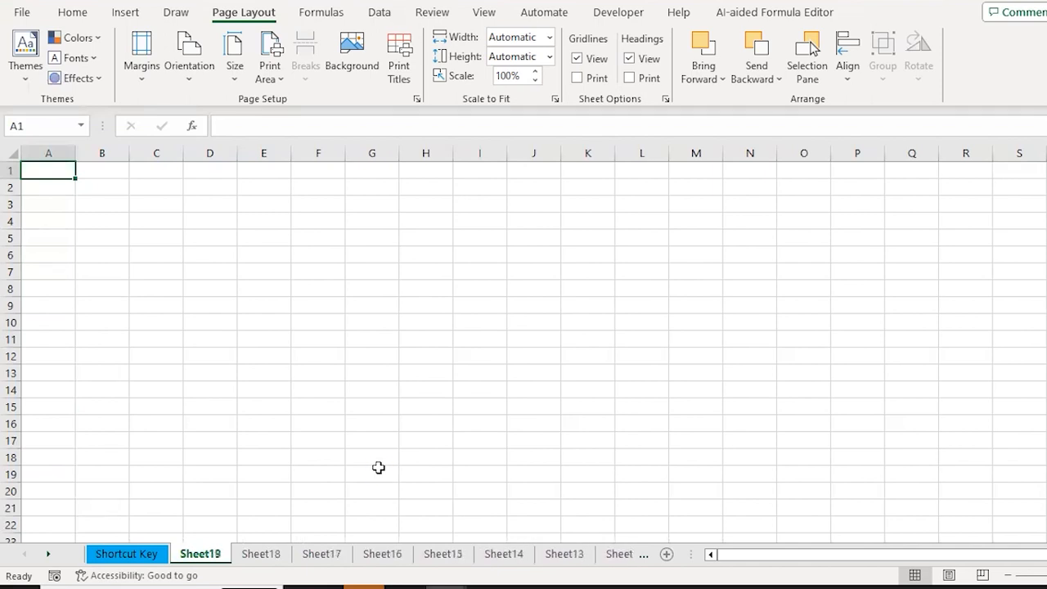
{"action": "key", "text": "F4"}
{"action": "key", "text": "F4"}
{"action": "key", "text": "F4"}
{"action": "key", "text": "F4"}
{"action": "key", "text": "F4"}
{"action": "key", "text": "F4"}
{"action": "key", "text": "F4"}
{"action": "key", "text": "F4"}
{"action": "key", "text": "F4"}
{"action": "key", "text": "F4"}
{"action": "key", "text": "F4"}
{"action": "key", "text": "F4"}
{"action": "key", "text": "F4"}
{"action": "key", "text": "F4"}
{"action": "key", "text": "F4"}
{"action": "key", "text": "F4"}
{"action": "key", "text": "F4"}
{"action": "key", "text": "F4"}
{"action": "key", "text": "F4"}
{"action": "key", "text": "F4"}
{"action": "key", "text": "F4"}
{"action": "key", "text": "F4"}
{"action": "key", "text": "F4"}
{"action": "key", "text": "F4"}
{"action": "key", "text": "F4"}
{"action": "key", "text": "F4"}
{"action": "key", "text": "F4"}
{"action": "key", "text": "F4"}
{"action": "key", "text": "F4"}
{"action": "key", "text": "F4"}
{"action": "key", "text": "F4"}
Step: Switch to the Shortcut Key sheet and back to Sheet67, and page down and up through its rows
{"action": "key", "text": "ctrl+Page_Up"}
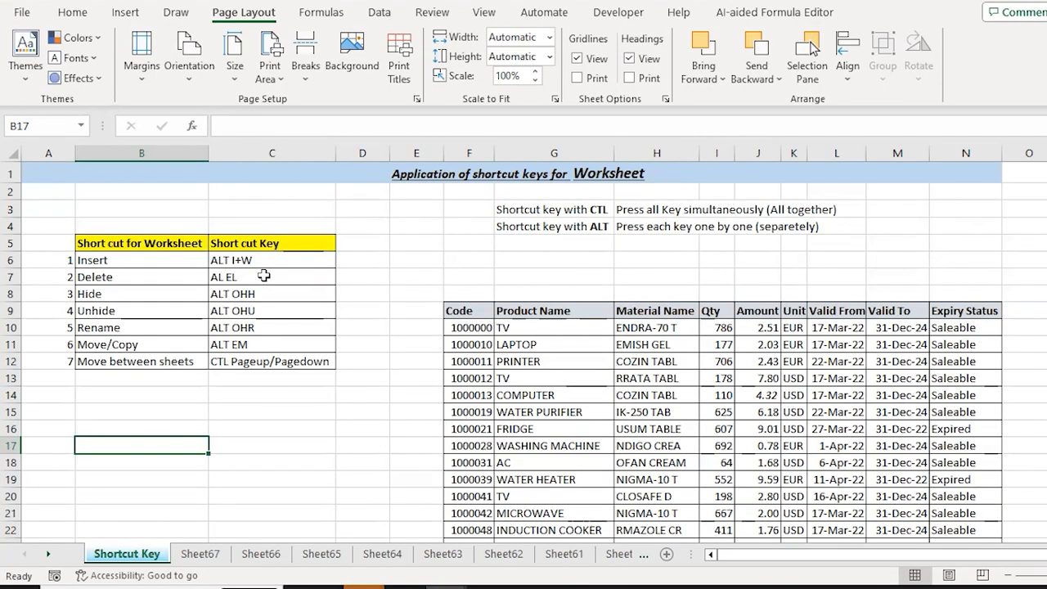
{"action": "key", "text": "ctrl+shift+Page_Down"}
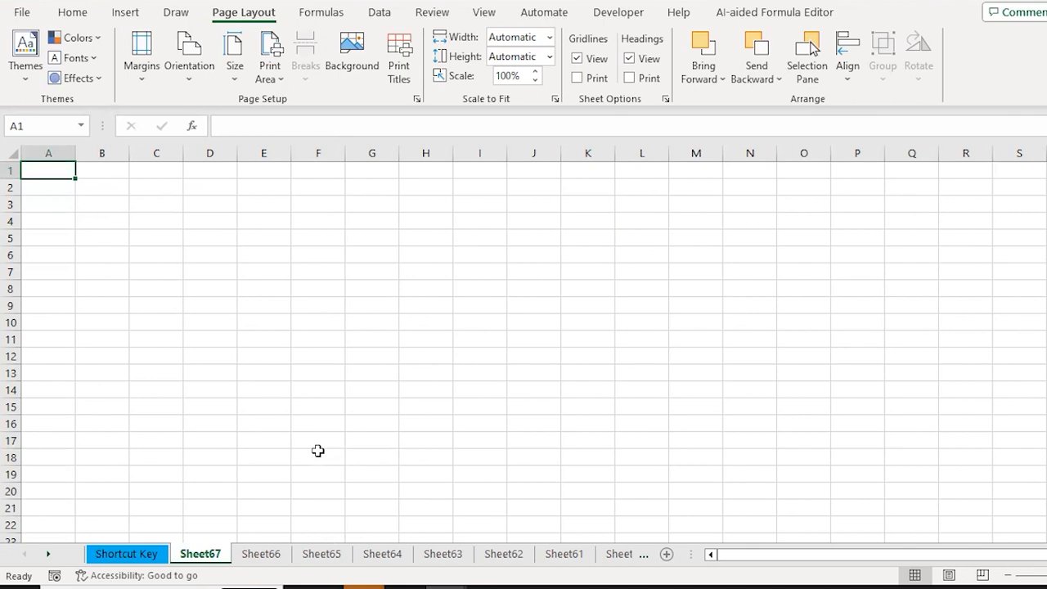
{"action": "key", "text": "Page_Down"}
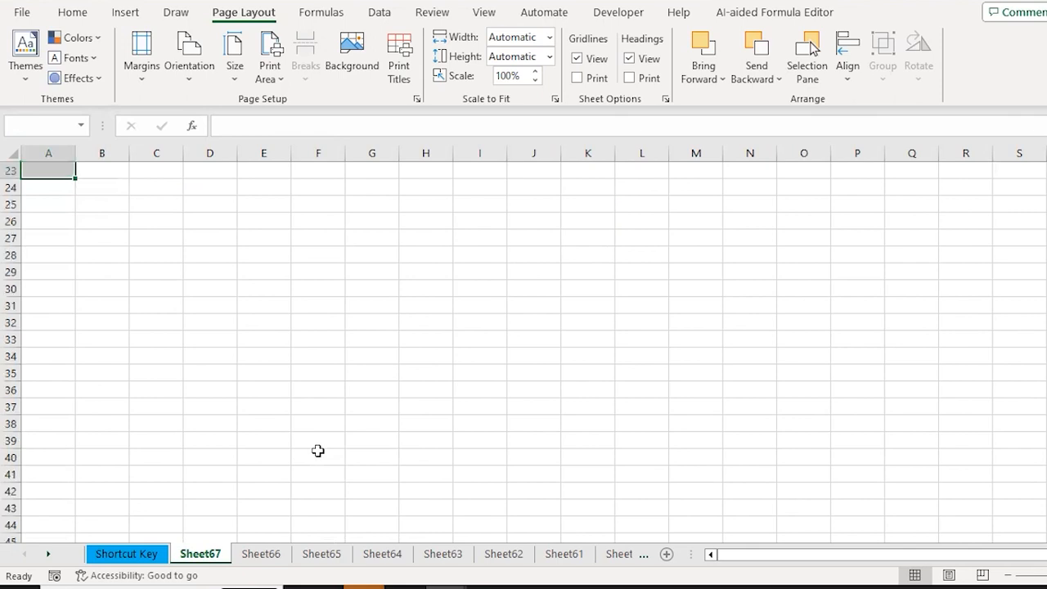
{"action": "key", "text": "Page_Up"}
{"action": "key", "text": "Down"}
{"action": "key", "text": "Up"}
{"action": "key", "text": "Up"}
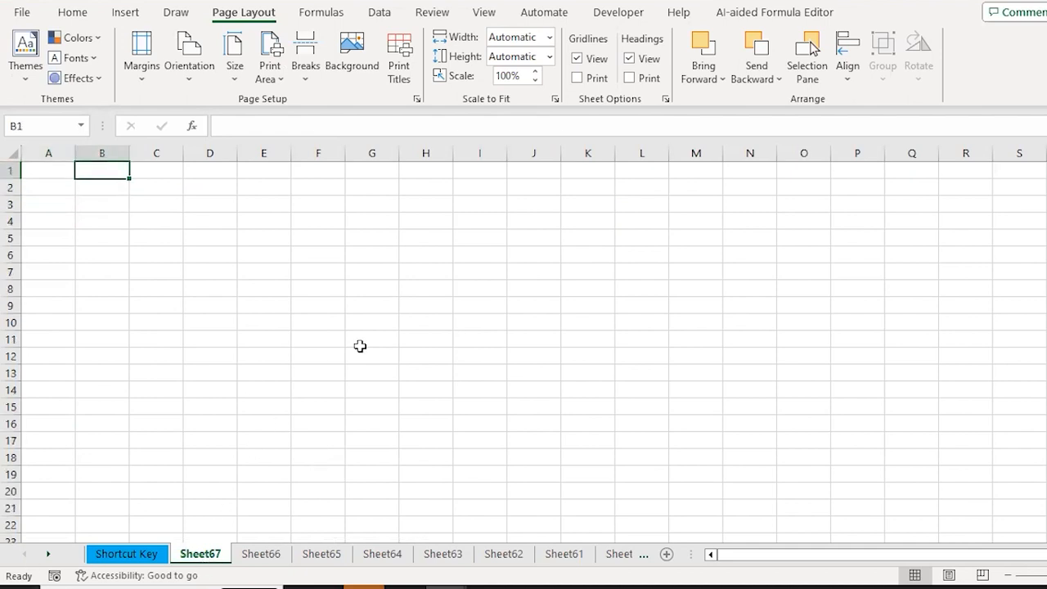
Step: Delete the Sheet67 and Sheet66 worksheets
{"action": "key", "text": "alt+e"}
{"action": "key", "text": "l"}
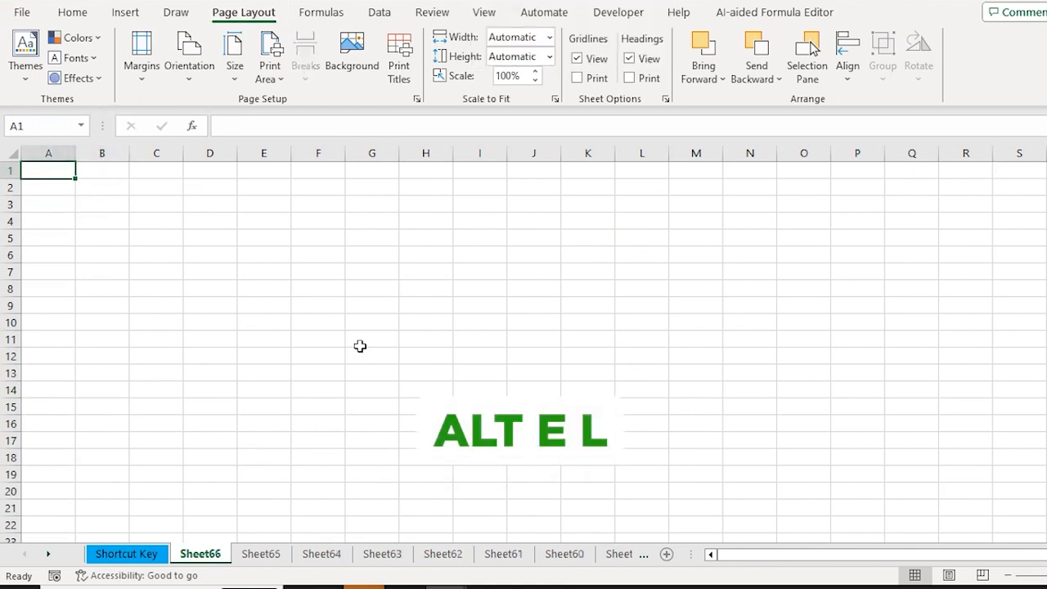
{"action": "key", "text": "alt"}
{"action": "key", "text": "e"}
{"action": "key", "text": "l"}
Step: Repeat the worksheet deletion until only the Shortcut Key and Summary sheets remain
{"action": "key", "text": "F4"}
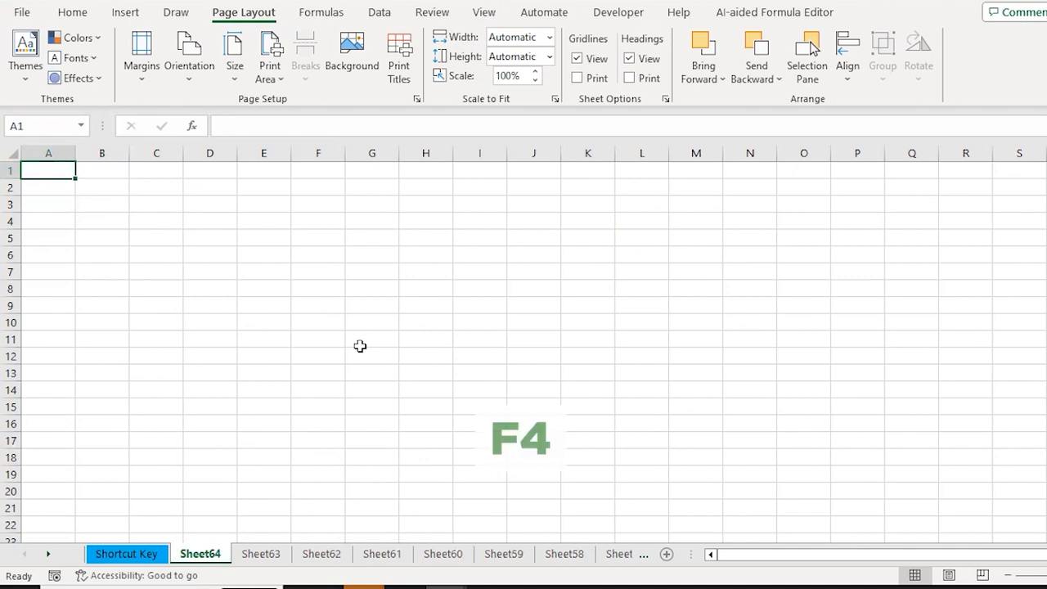
{"action": "key", "text": "F4"}
{"action": "key", "text": "F4"}
{"action": "key", "text": "F4"}
{"action": "key", "text": "F4"}
{"action": "key", "text": "F4"}
{"action": "key", "text": "F4"}
{"action": "key", "text": "F4"}
{"action": "key", "text": "F4"}
{"action": "key", "text": "F4"}
{"action": "key", "text": "F4"}
{"action": "key", "text": "F4"}
{"action": "key", "text": "F4"}
{"action": "key", "text": "F4"}
{"action": "key", "text": "F4"}
{"action": "key", "text": "F4"}
{"action": "key", "text": "F4"}
{"action": "key", "text": "F4"}
{"action": "key", "text": "F4"}
{"action": "key", "text": "F4"}
{"action": "key", "text": "F4"}
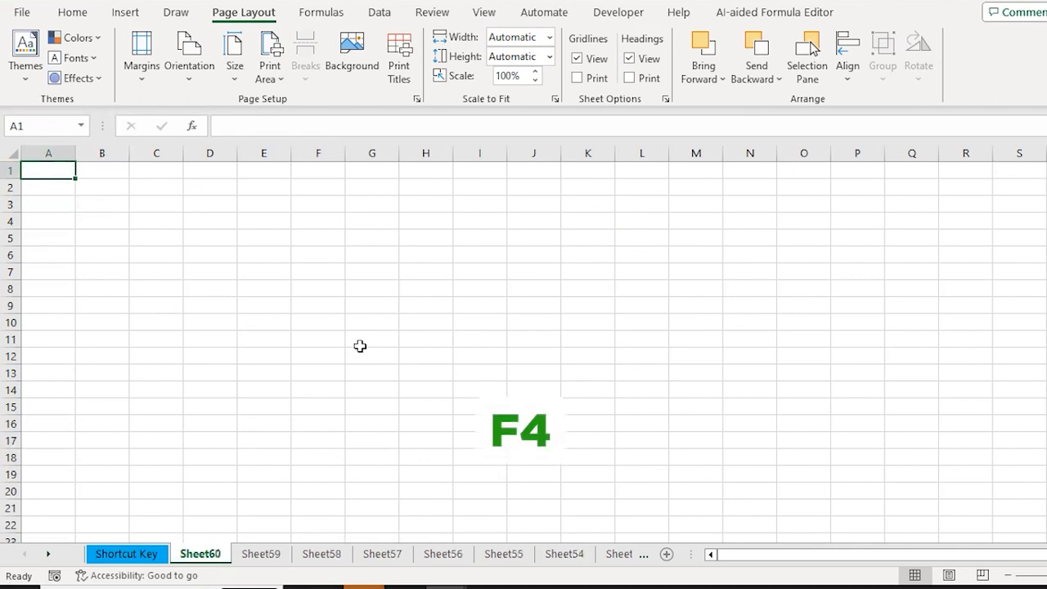
{"action": "key", "text": "F4"}
{"action": "key", "text": "F4"}
{"action": "key", "text": "F4"}
{"action": "key", "text": "F4"}
{"action": "key", "text": "F4"}
{"action": "key", "text": "F4"}
{"action": "key", "text": "F4"}
{"action": "key", "text": "F4"}
{"action": "key", "text": "F4"}
{"action": "key", "text": "F4"}
{"action": "key", "text": "F4"}
{"action": "key", "text": "F4"}
{"action": "key", "text": "F4"}
{"action": "key", "text": "F4"}
{"action": "key", "text": "F4"}
{"action": "key", "text": "F4"}
{"action": "key", "text": "F4"}
{"action": "key", "text": "F4"}
{"action": "key", "text": "F4"}
{"action": "key", "text": "F4"}
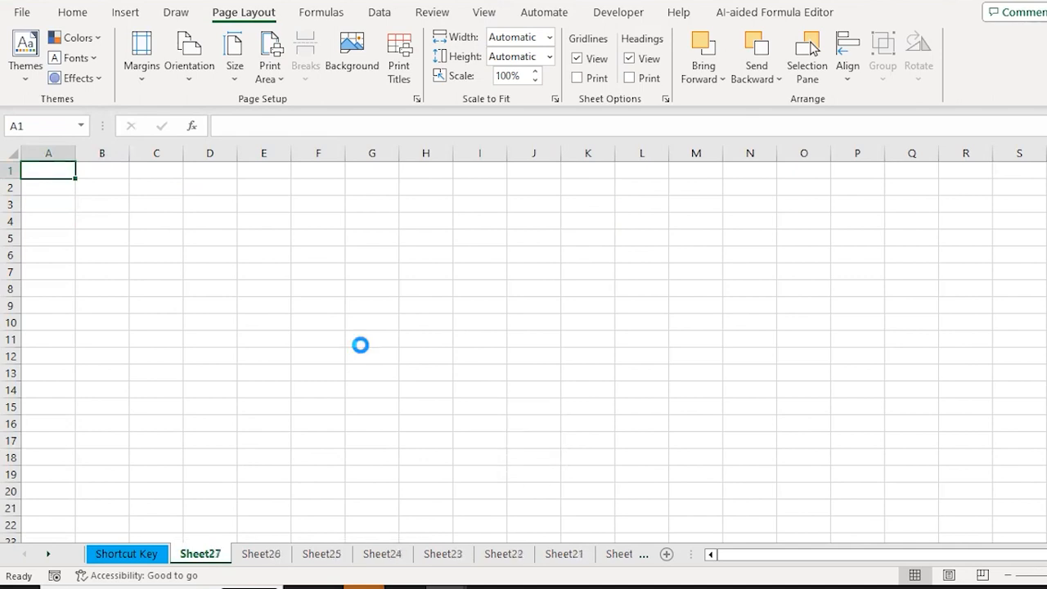
{"action": "key", "text": "F4"}
{"action": "key", "text": "F4"}
{"action": "key", "text": "F4"}
{"action": "key", "text": "F4"}
{"action": "key", "text": "F4"}
{"action": "key", "text": "F4"}
{"action": "key", "text": "F4"}
{"action": "key", "text": "F4"}
{"action": "key", "text": "F4"}
{"action": "key", "text": "F4"}
{"action": "key", "text": "F4"}
{"action": "key", "text": "F4"}
{"action": "key", "text": "F4"}
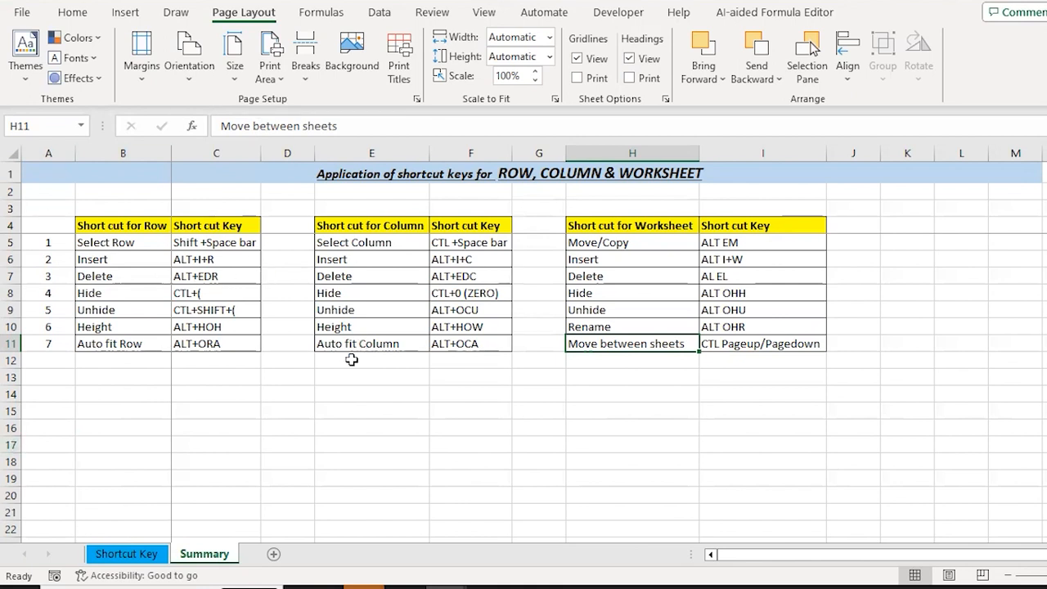
Step: Review the delete shortcut in cell C7 of the Shortcut Key sheet and return to the Summary sheet
{"action": "key", "text": "ctrl+Page_Up"}
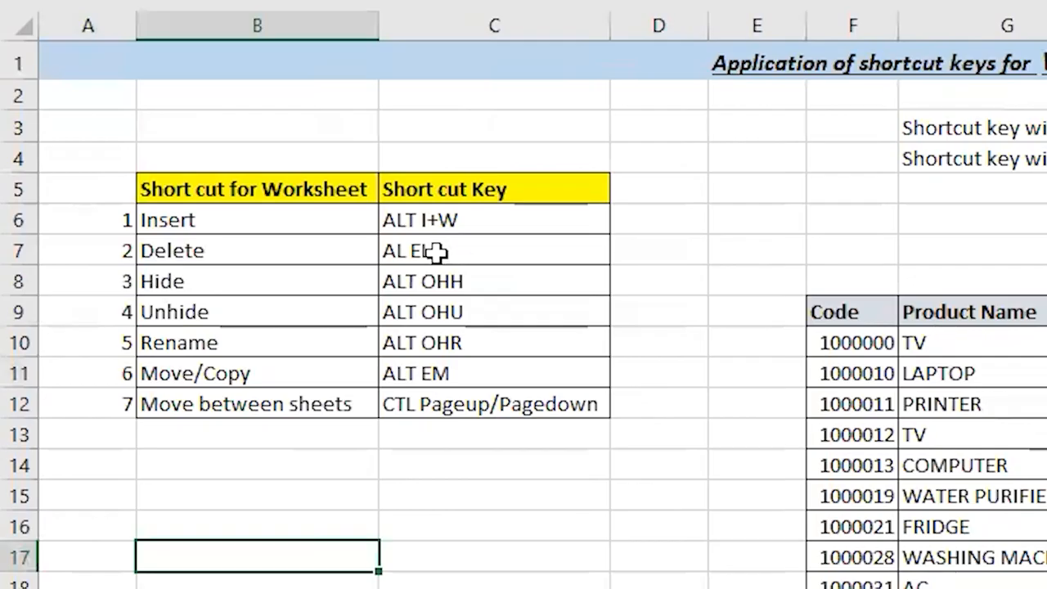
{"action": "left_click", "coordinate": [435, 252]}
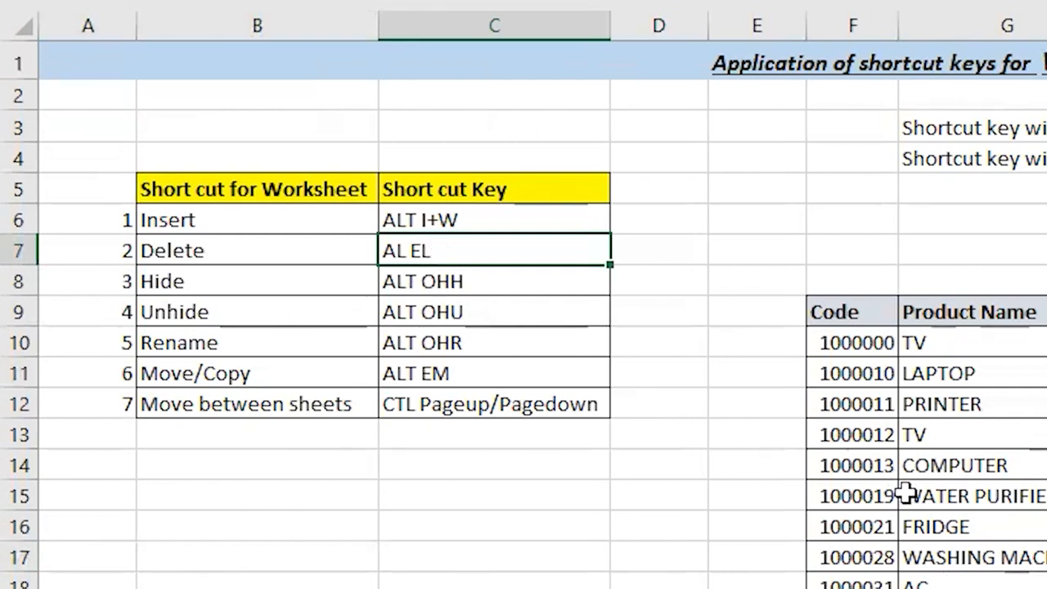
{"action": "key", "text": "ctrl+Page_Down"}
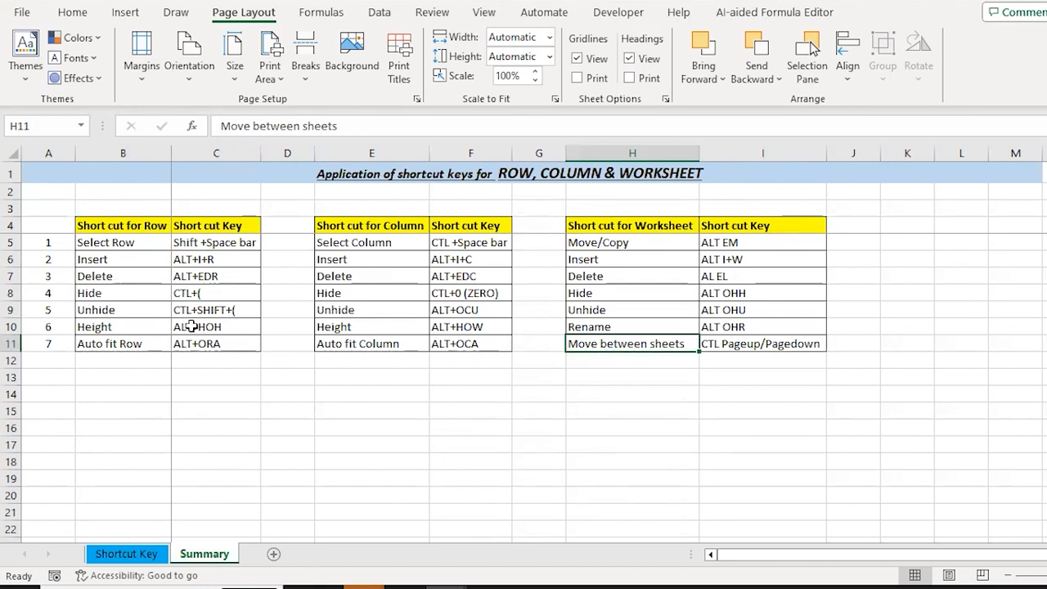
Step: Select cell C18 on the Summary sheet and hide that worksheet
{"action": "left_click", "coordinate": [212, 466]}
{"action": "key", "text": "alt"}
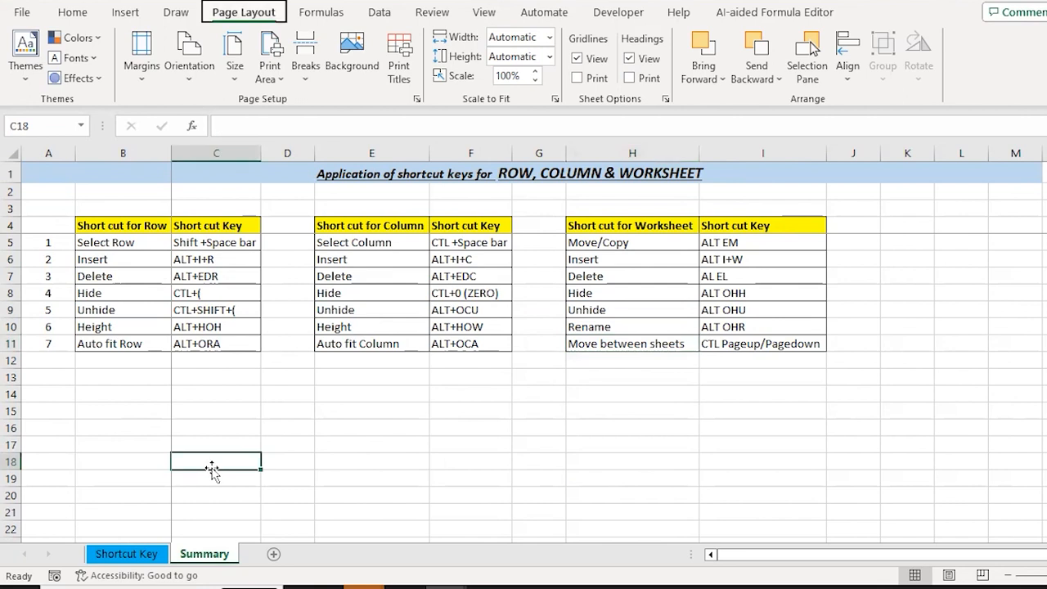
{"action": "key", "text": "o"}
{"action": "key", "text": "h"}
{"action": "key", "text": "h"}
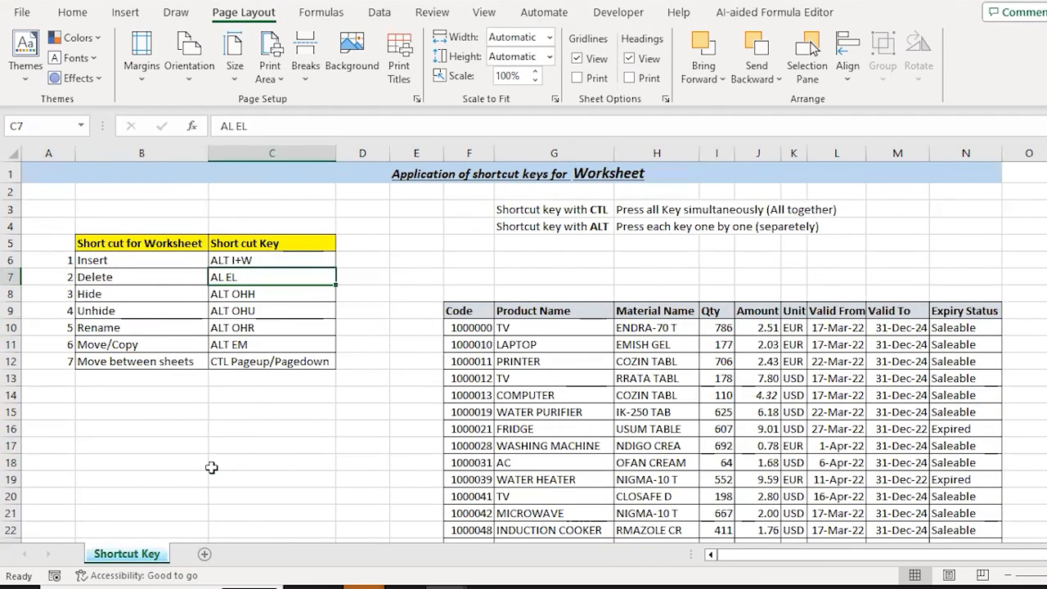
Step: Select cell C9 on the Shortcut Key sheet and unhide the Summary worksheet
{"action": "key", "text": "Down"}
{"action": "key", "text": "Down"}
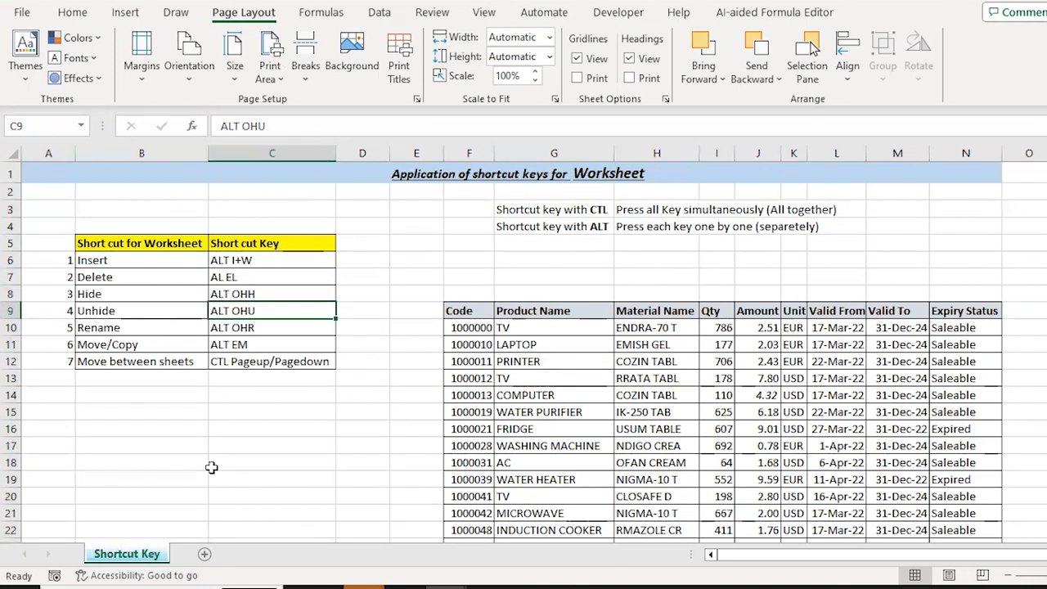
{"action": "key", "text": "alt"}
{"action": "key", "text": "o"}
{"action": "key", "text": "h"}
{"action": "key", "text": "u"}
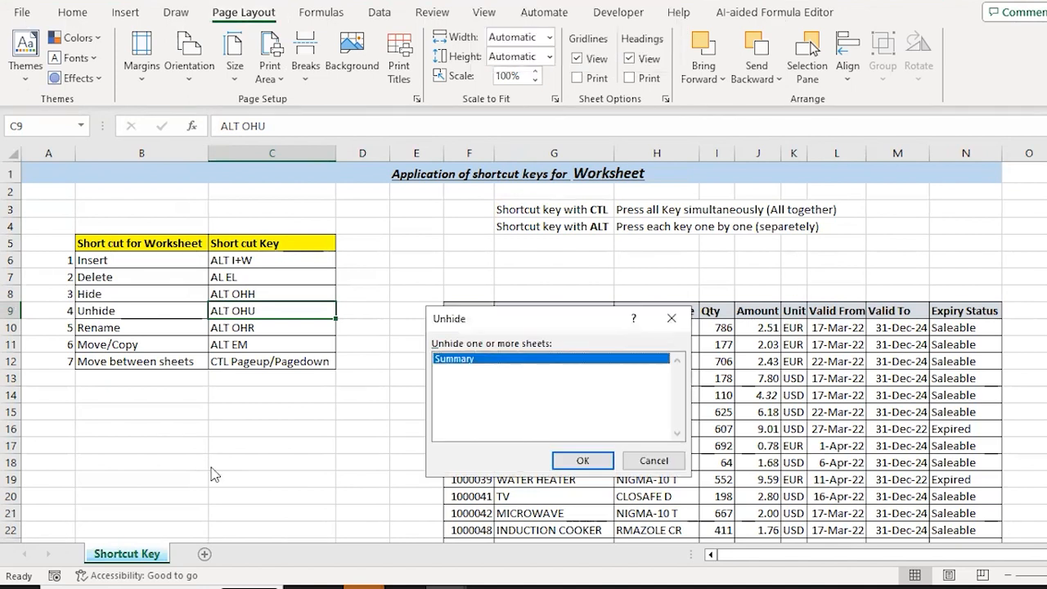
{"action": "key", "text": "Return"}
{"action": "key", "text": "alt"}
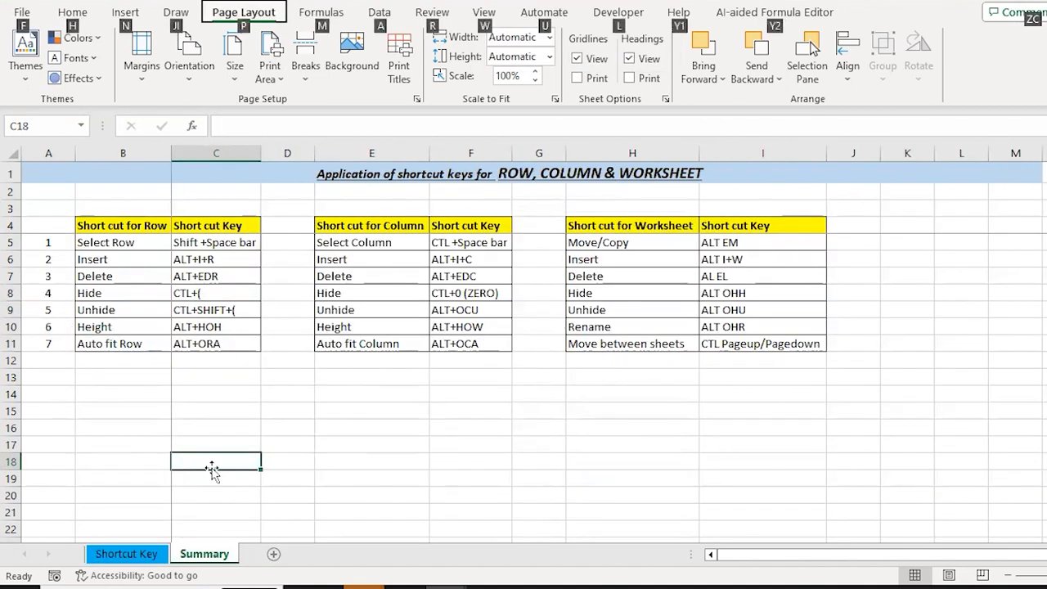
{"action": "type", "text": "I"}
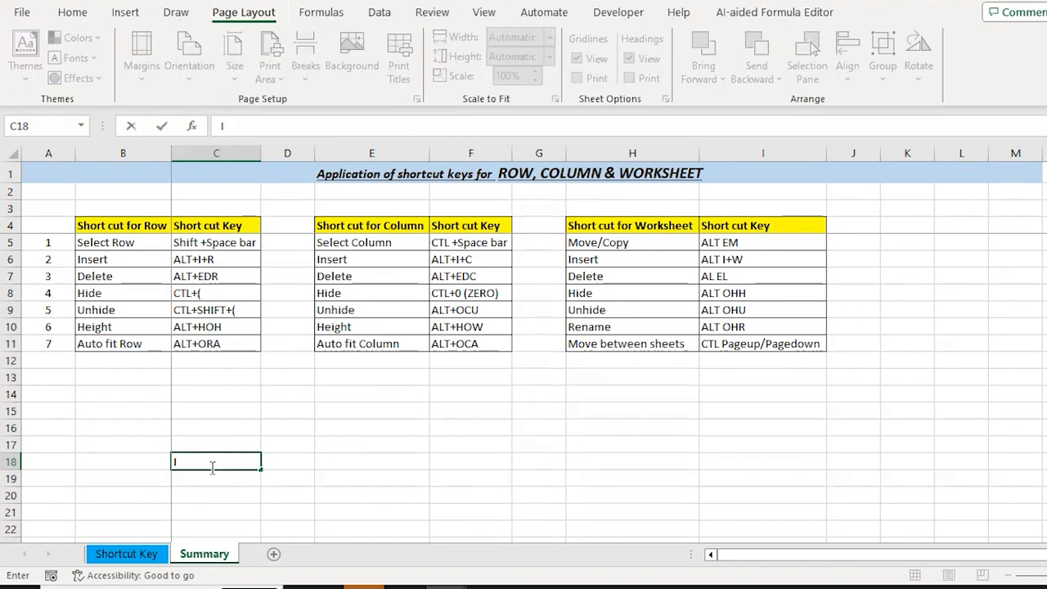
{"action": "type", "text": "W"}
{"action": "key", "text": "Escape"}
Step: Leave cell C18 empty and insert two new worksheets in front of the Summary sheet
{"action": "key", "text": "alt"}
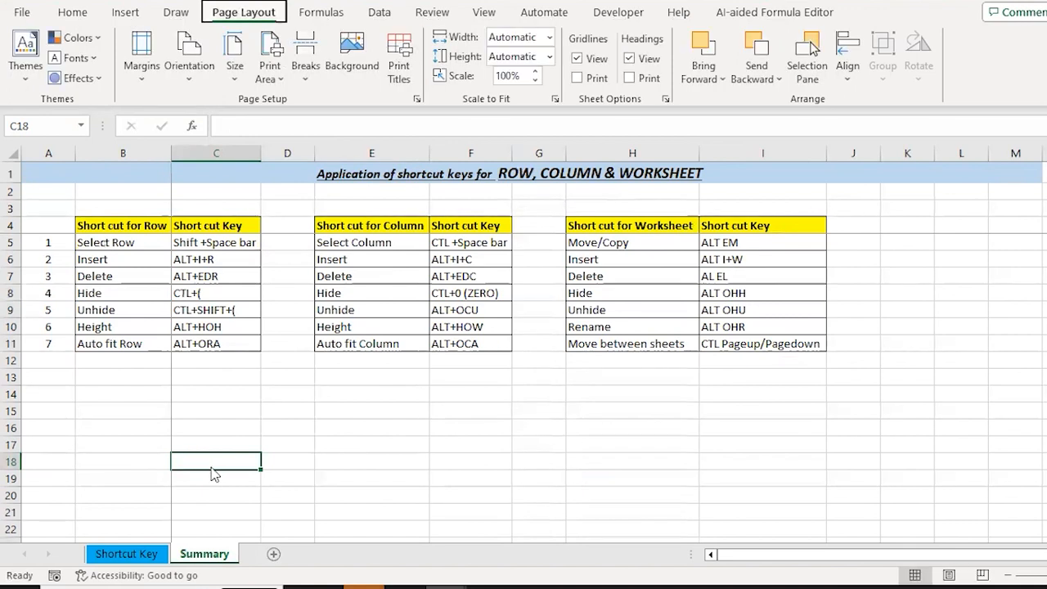
{"action": "key", "text": "i"}
{"action": "key", "text": "w"}
{"action": "key", "text": "alt"}
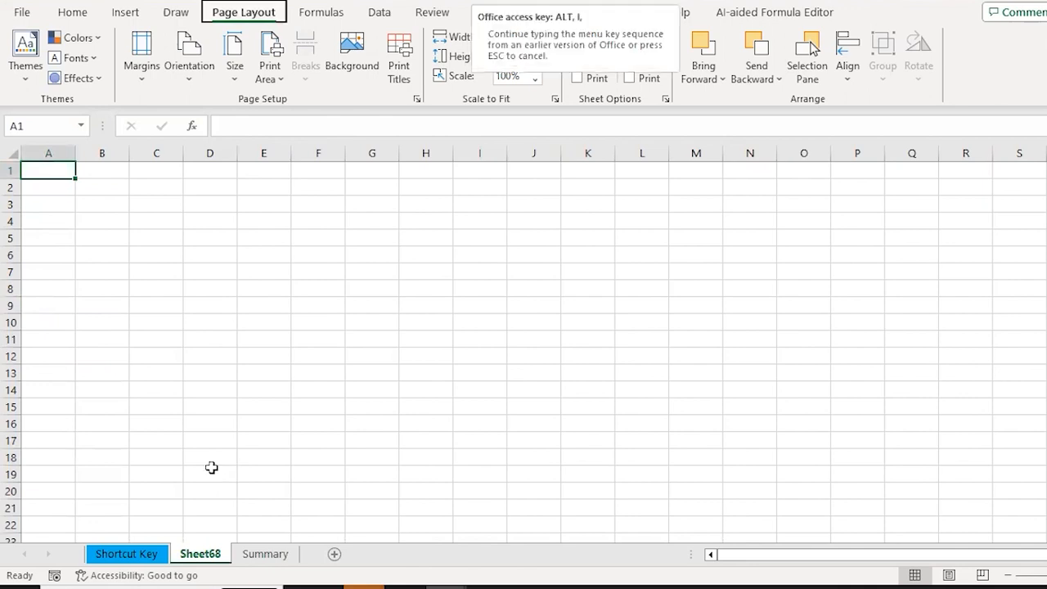
{"action": "key", "text": "i"}
{"action": "key", "text": "w"}
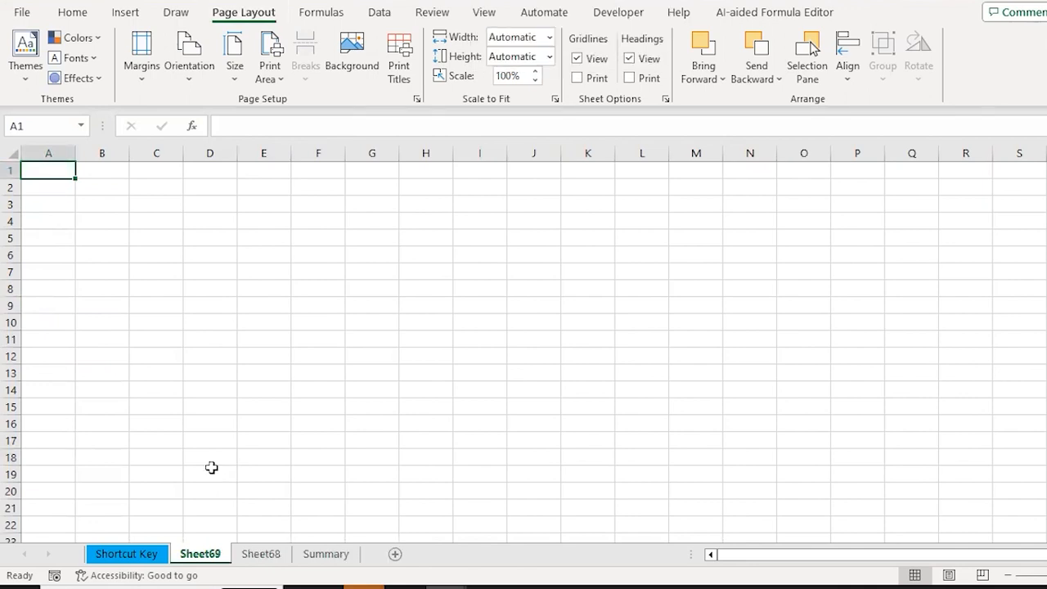
Step: Delete the Sheet68 worksheet and return to Sheet69
{"action": "key", "text": "Right"}
{"action": "key", "text": "ctrl+Page_Down"}
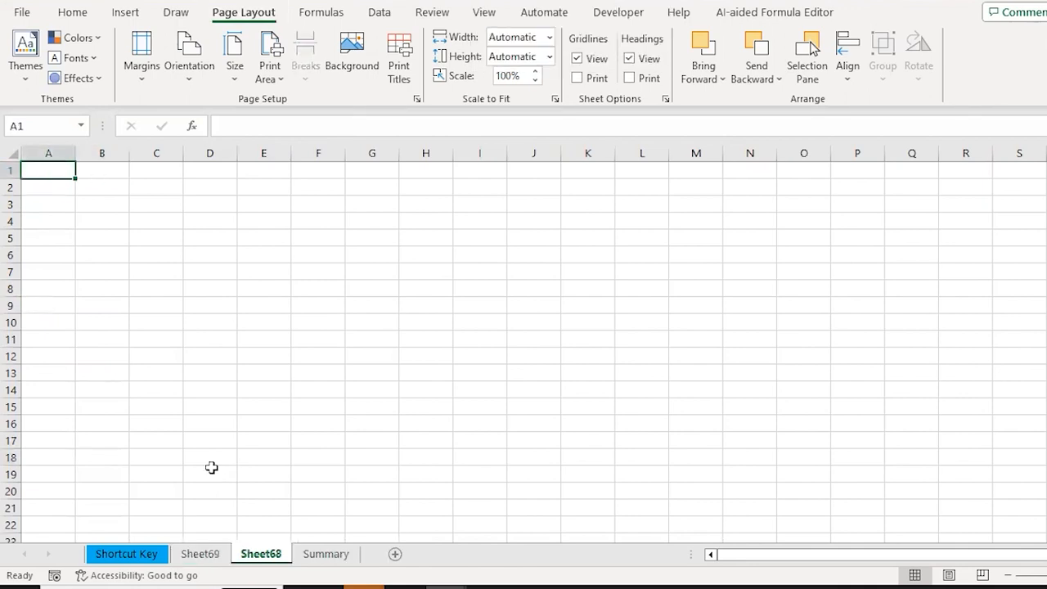
{"action": "key", "text": "alt"}
{"action": "key", "text": "e"}
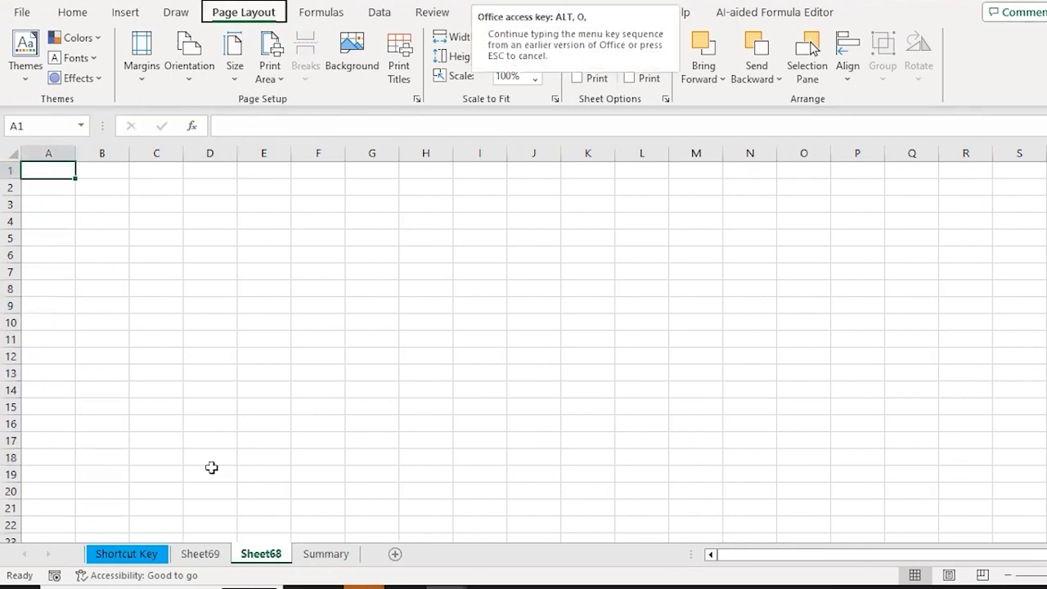
{"action": "key", "text": "l"}
{"action": "key", "text": "ctrl+Page_Up"}
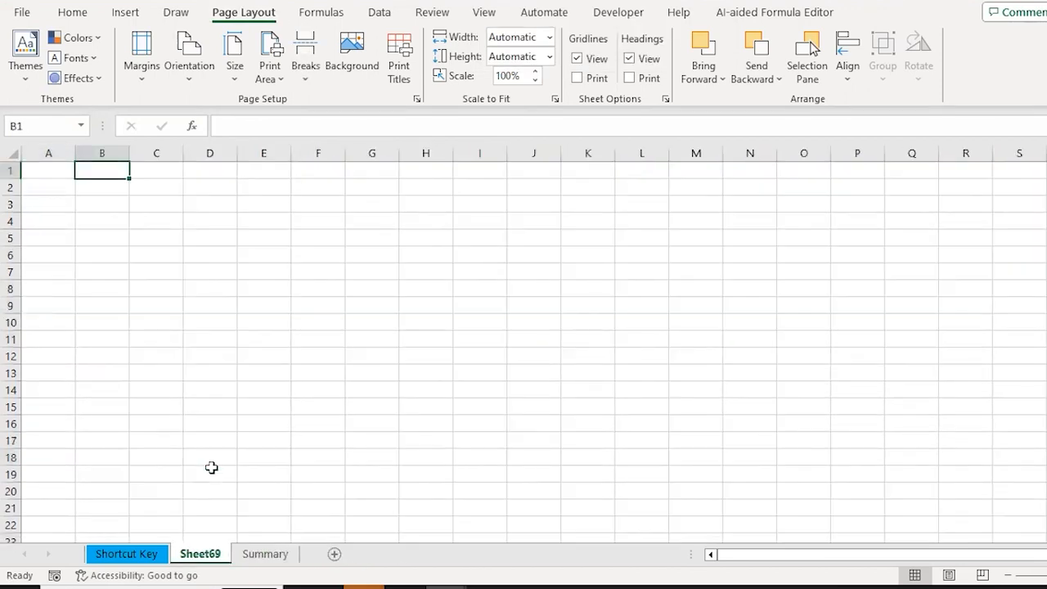
Step: Hide the Sheet69 worksheet
{"action": "key", "text": "alt"}
{"action": "key", "text": "o"}
{"action": "key", "text": "h"}
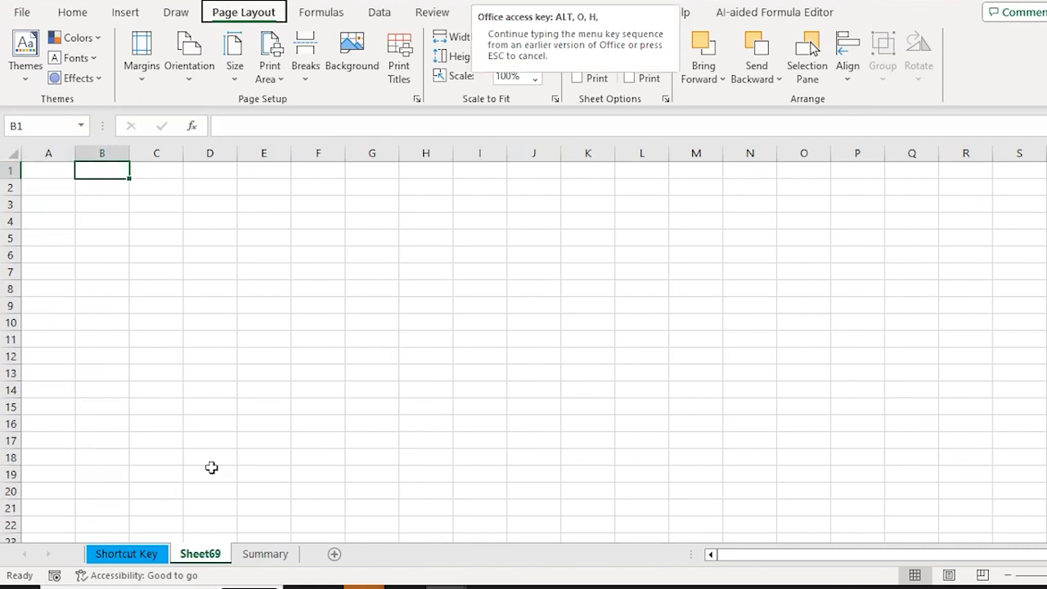
{"action": "key", "text": "h"}
Step: Unhide the Sheet69 worksheet
{"action": "key", "text": "alt"}
{"action": "key", "text": "o"}
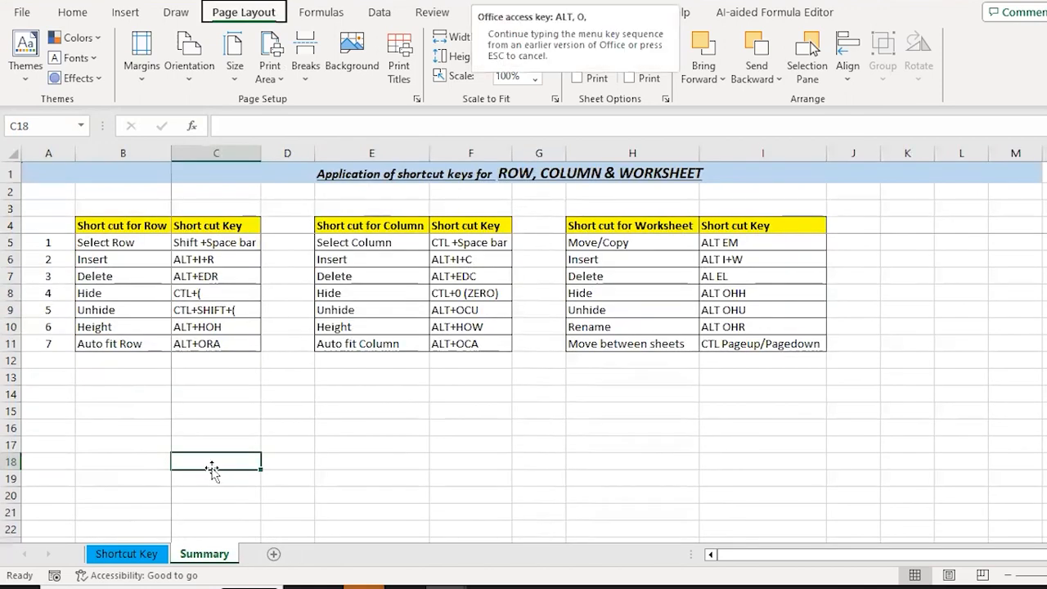
{"action": "key", "text": "h"}
{"action": "key", "text": "u"}
{"action": "key", "text": "Return"}
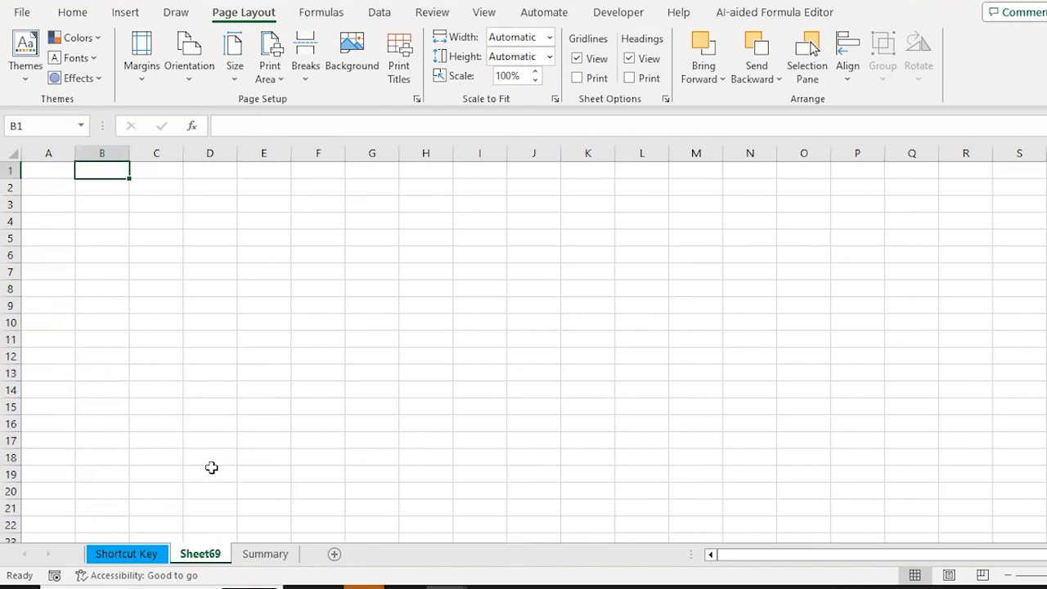
Step: Review the list of worksheet shortcuts on the Shortcut Key sheet and return to Sheet69
{"action": "key", "text": "ctrl+Page_Up"}
{"action": "key", "text": "Down"}
{"action": "key", "text": "Down"}
{"action": "key", "text": "Right"}
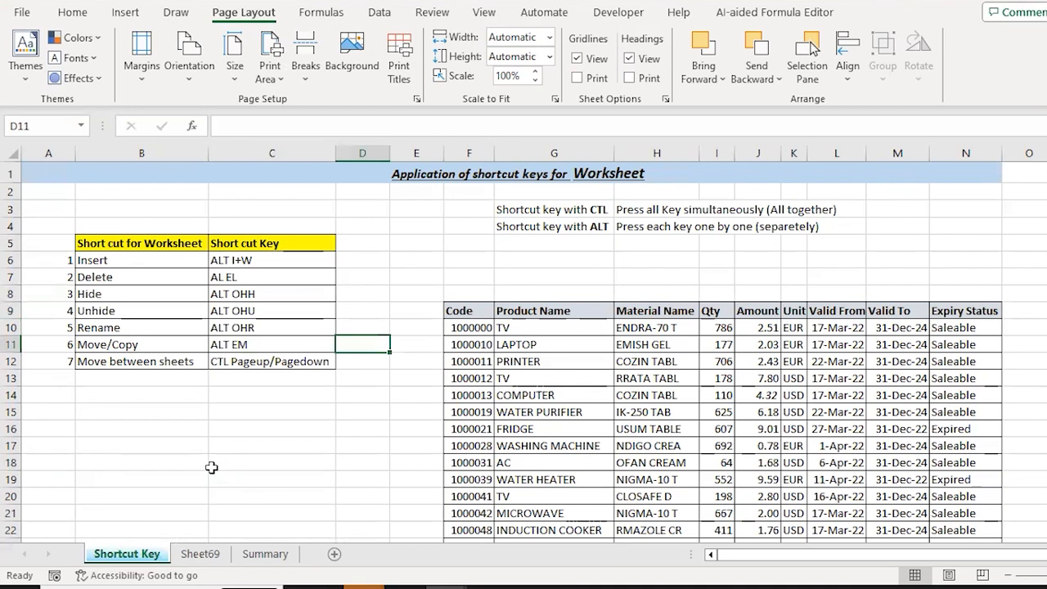
{"action": "key", "text": "Right"}
{"action": "key", "text": "Right"}
{"action": "key", "text": "ctrl+Page_Down"}
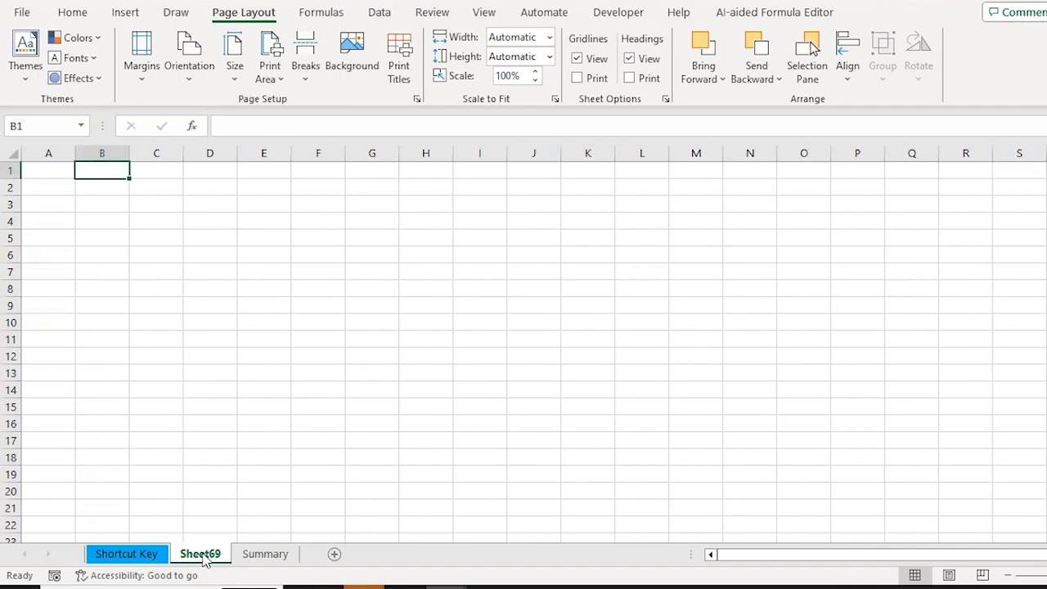
Step: Rename the Sheet69 worksheet as Delhi
{"action": "key", "text": "alt"}
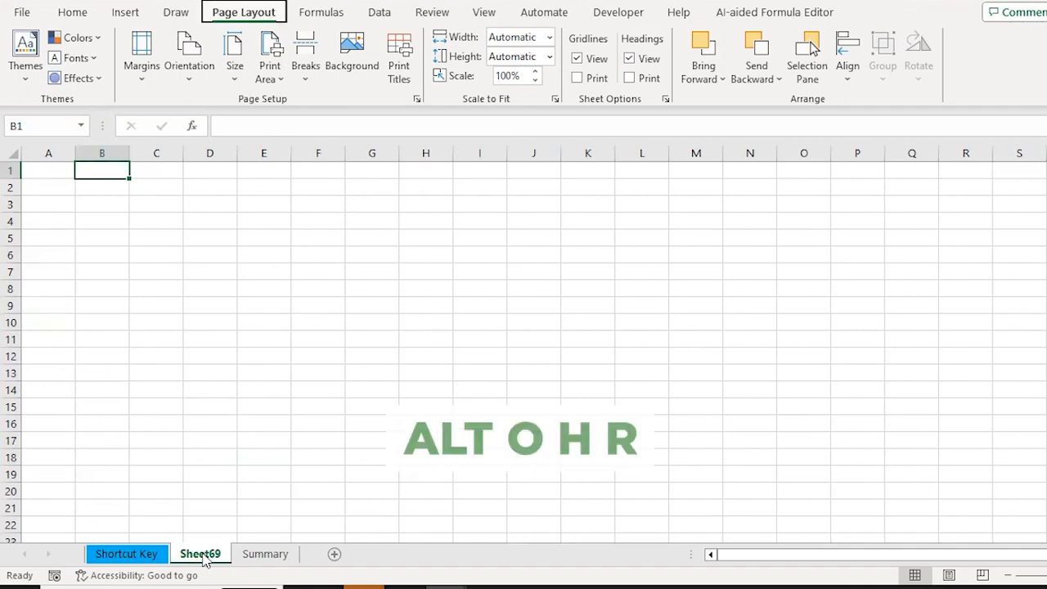
{"action": "type", "text": "ohrdELL"}
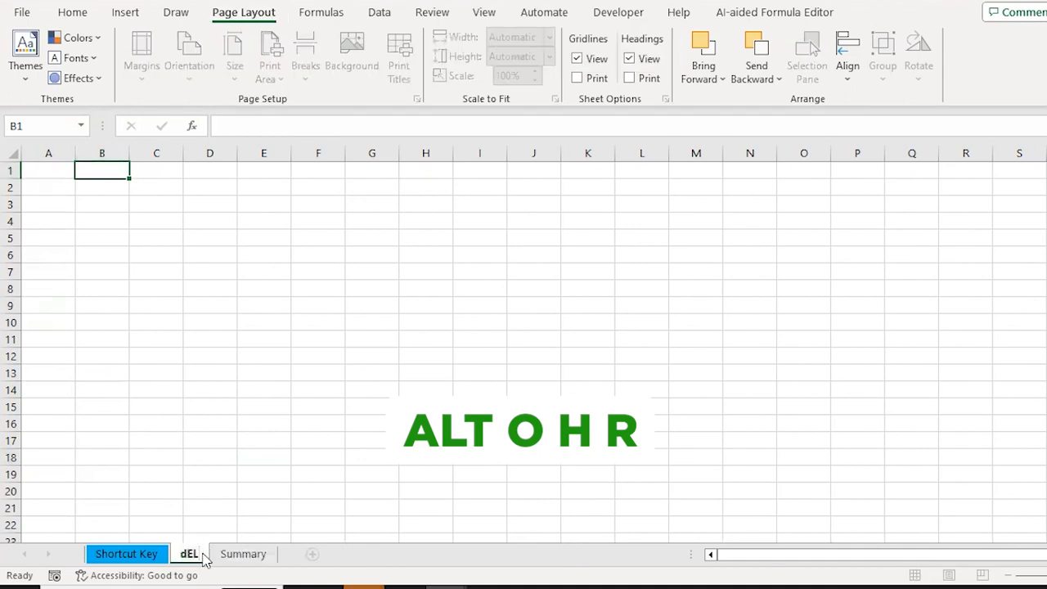
{"action": "key", "text": "BackSpace"}
{"action": "key", "text": "BackSpace"}
{"action": "key", "text": "BackSpace"}
{"action": "key", "text": "BackSpace"}
{"action": "type", "text": "Delhi"}
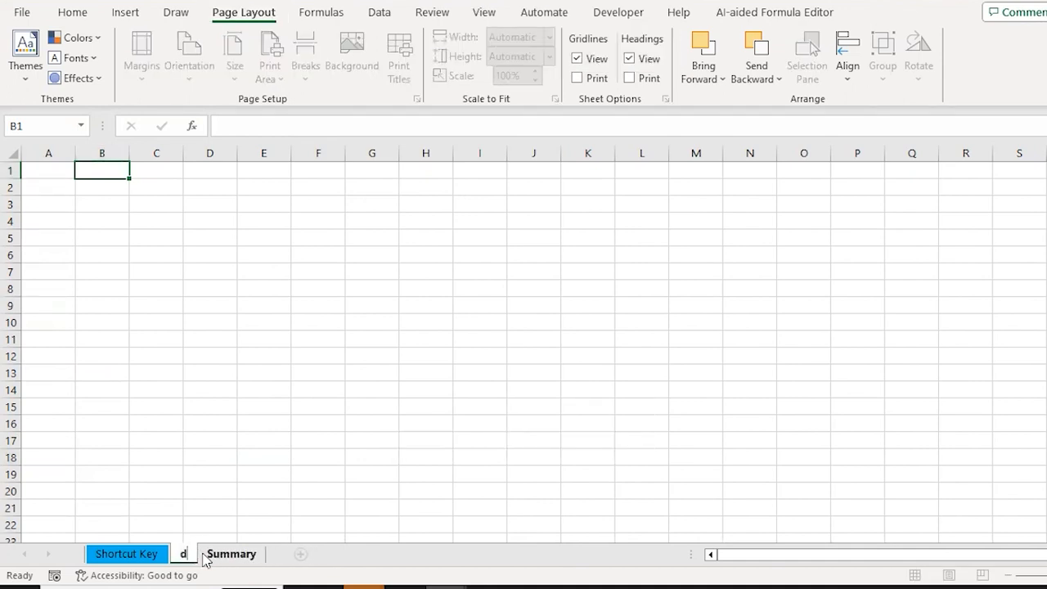
{"action": "key", "text": "Return"}
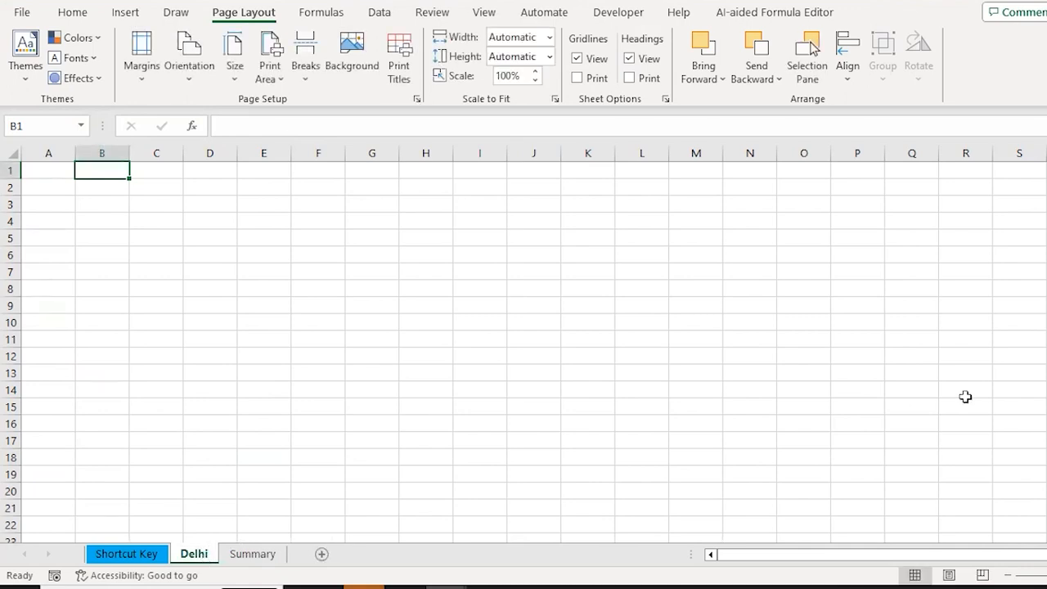
Step: Rename the Delhi worksheet as Agra
{"action": "key", "text": "alt+o"}
{"action": "type", "text": "hrAgra"}
{"action": "key", "text": "Return"}
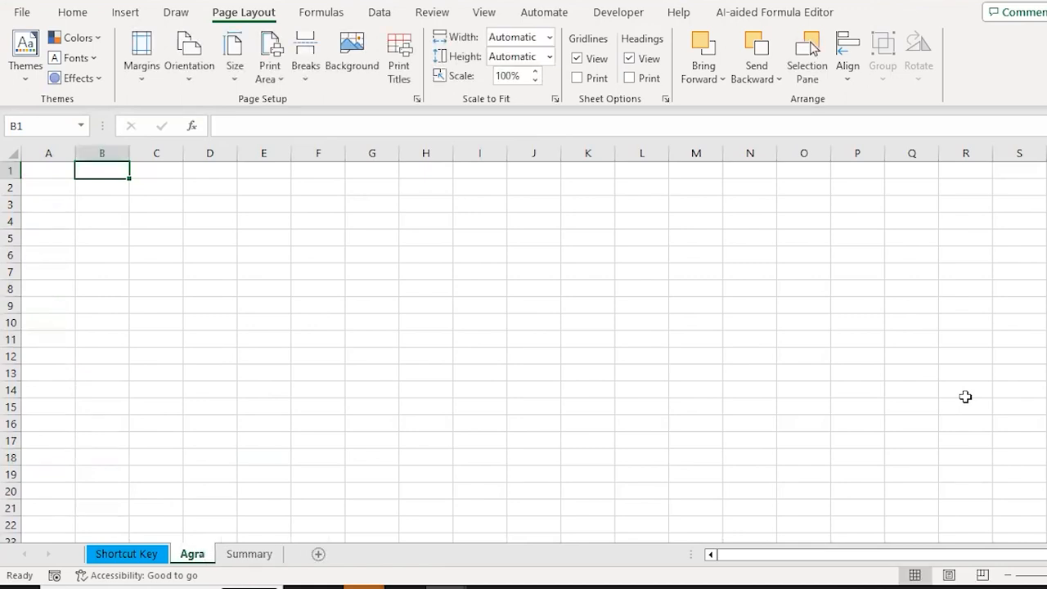
Step: Look through the shortcut list and the Material Name column of the product table on the Shortcut Key sheet
{"action": "key", "text": "ctrl+Page_Up"}
{"action": "key", "text": "Down"}
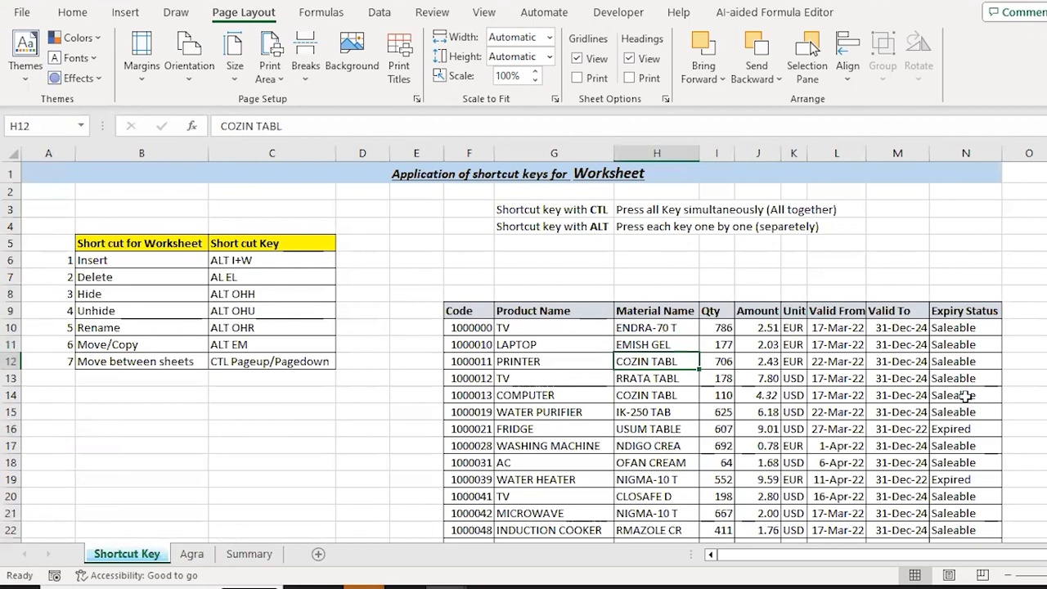
{"action": "key", "text": "ctrl+Down"}
{"action": "key", "text": "Up"}
{"action": "key", "text": "Up"}
{"action": "key", "text": "Up"}
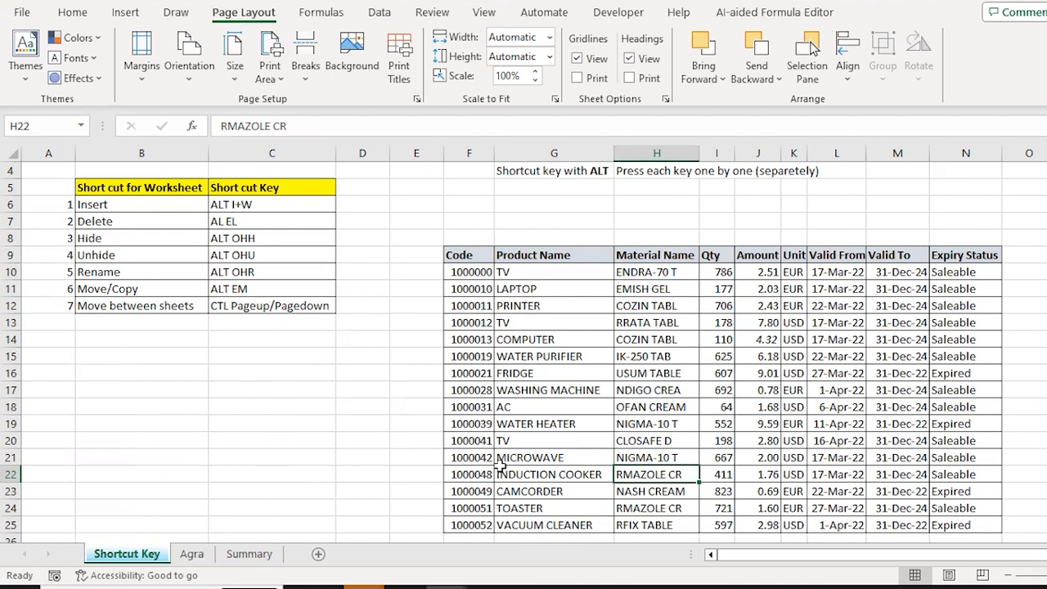
Step: Move the Agra worksheet in front of the Shortcut Key sheet within the same workbook
{"action": "key", "text": "ctrl+Page_Down"}
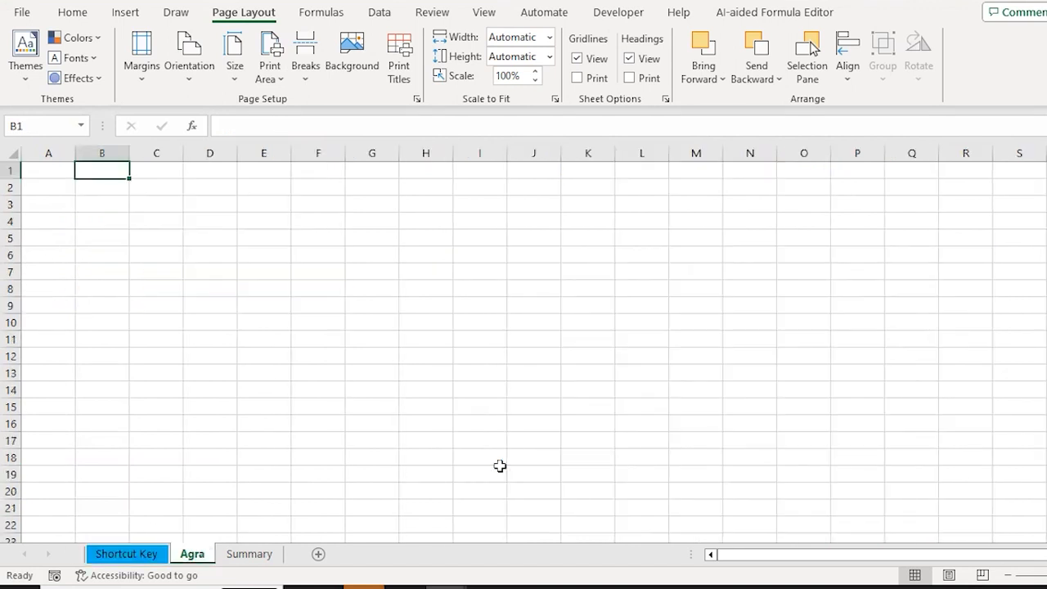
{"action": "key", "text": "alt"}
{"action": "key", "text": "e"}
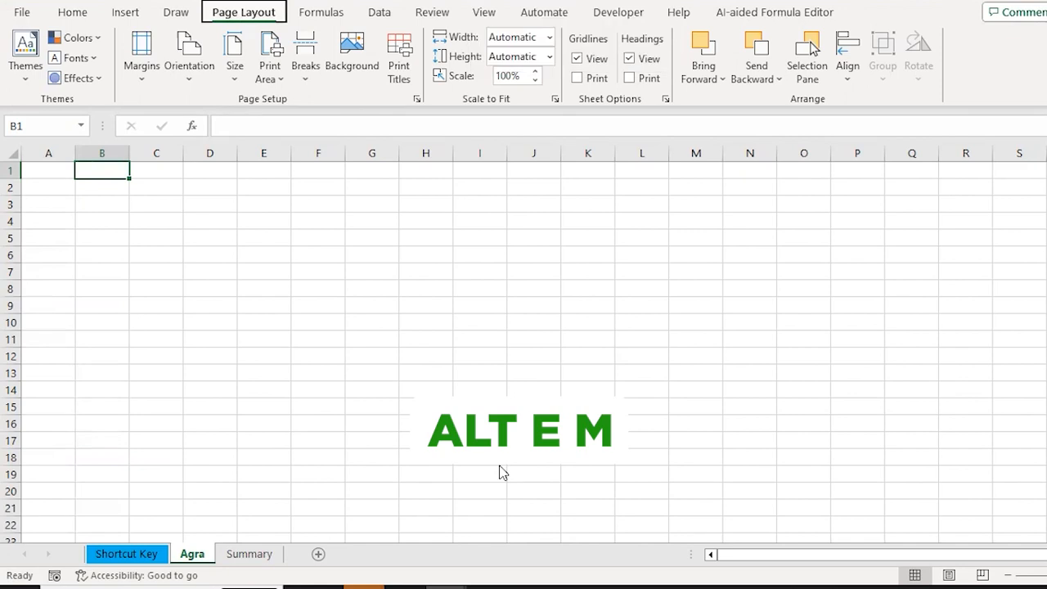
{"action": "key", "text": "m"}
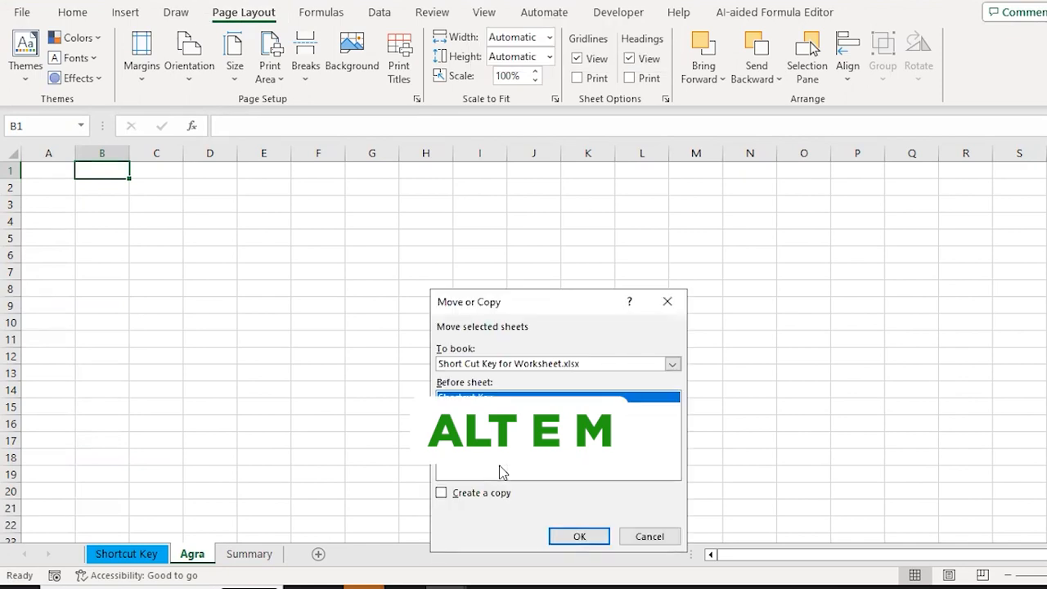
{"action": "key", "text": "Return"}
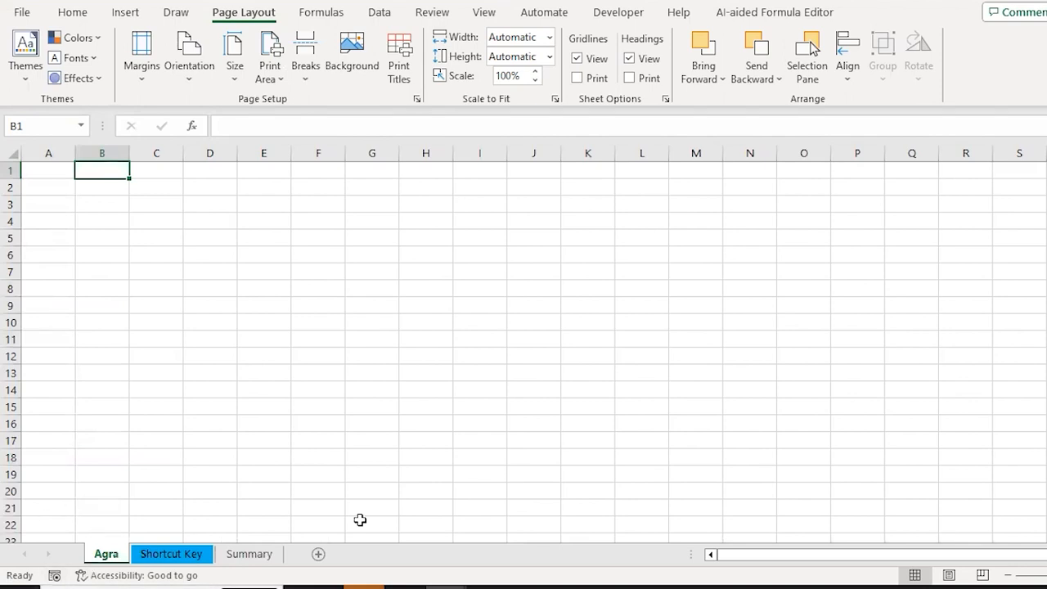
Step: Move the Agra worksheet to the end of the Short Cut Key for Worksheet.xlsx workbook
{"action": "key", "text": "alt"}
{"action": "key", "text": "e"}
{"action": "key", "text": "m"}
{"action": "key", "text": "Down"}
{"action": "key", "text": "Down"}
{"action": "key", "text": "Down"}
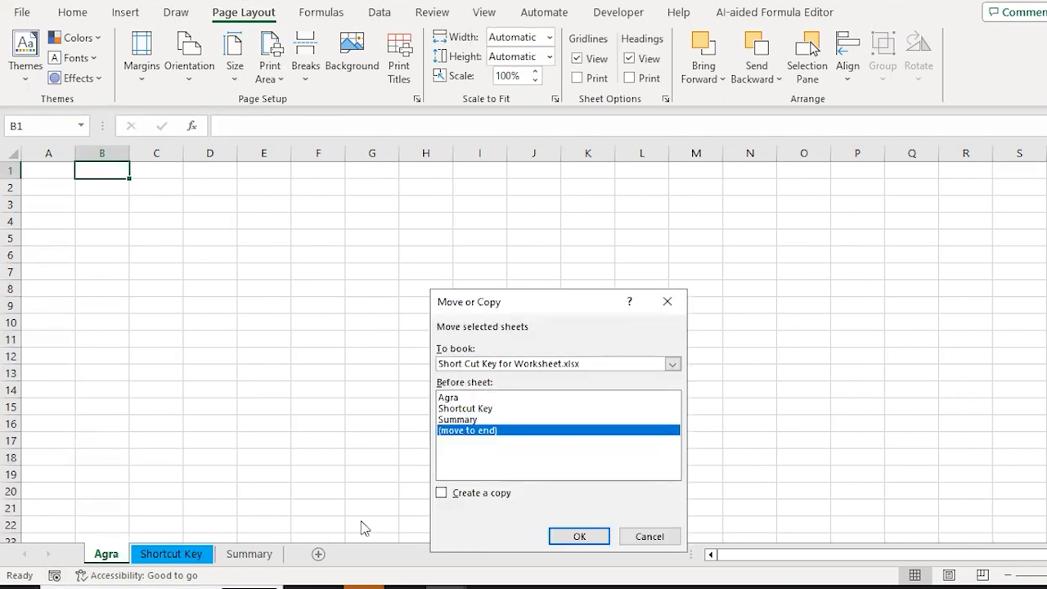
{"action": "key", "text": "Up"}
{"action": "key", "text": "Down"}
{"action": "left_click", "coordinate": [572, 537]}
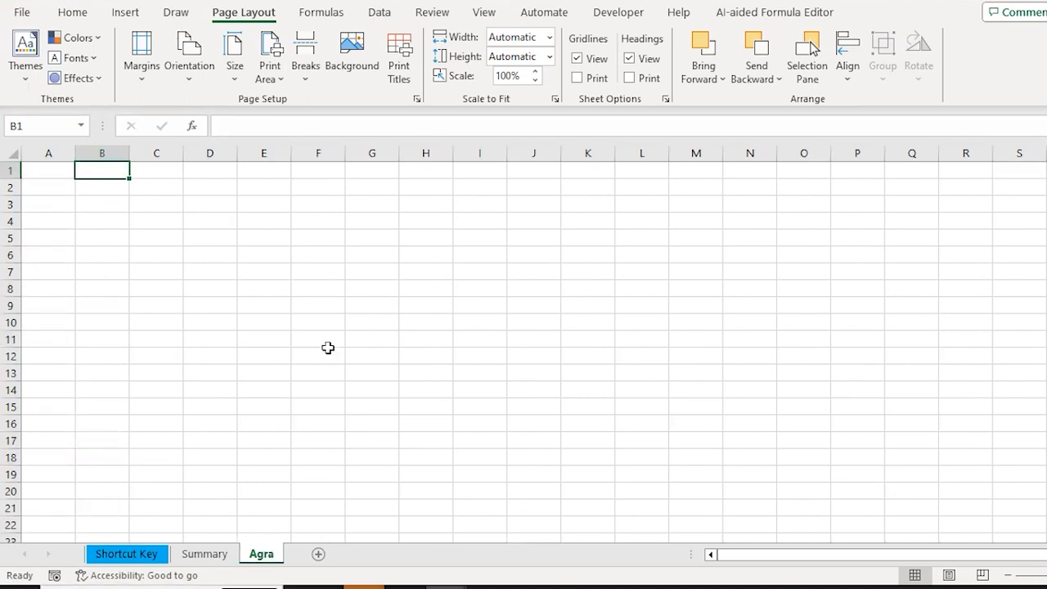
Step: Create a copy of the Agra worksheet in the workbook Book2 (version 1).xlsb, placed before Sheet20
{"action": "key", "text": "alt+e"}
{"action": "key", "text": "m"}
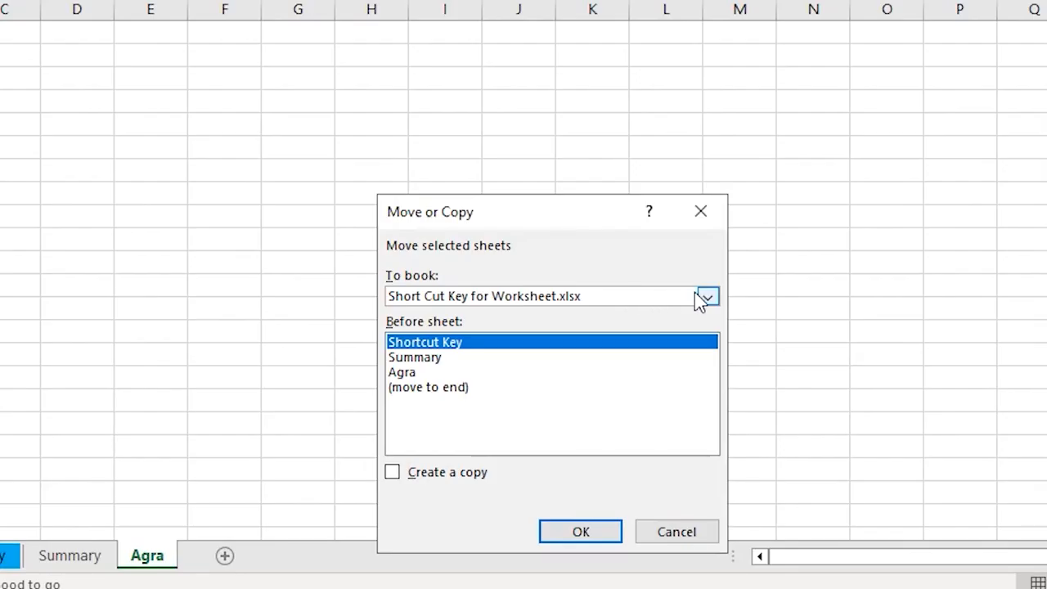
{"action": "left_click", "coordinate": [671, 363]}
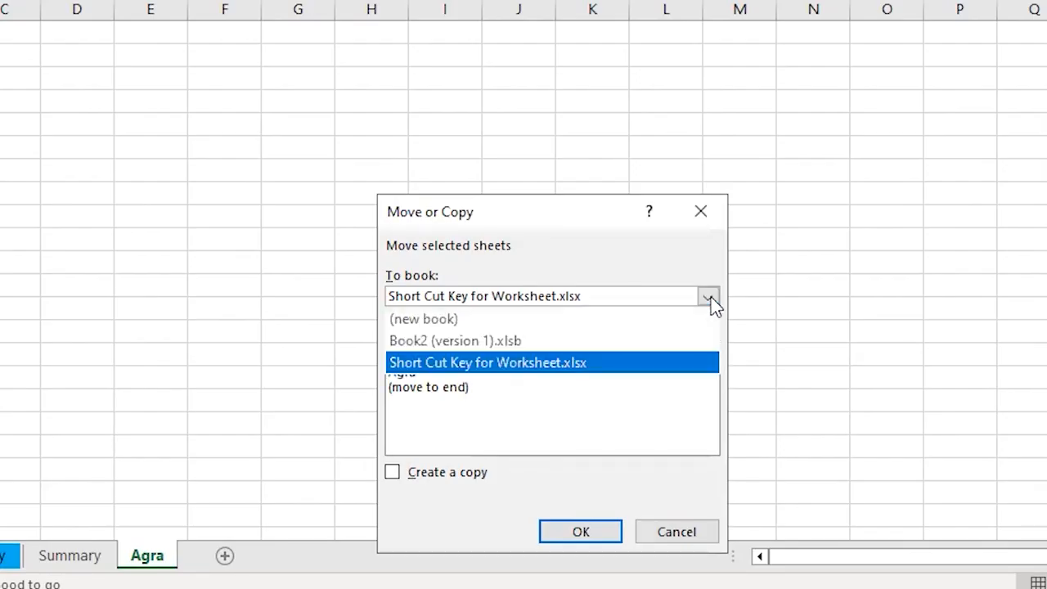
{"action": "left_click", "coordinate": [438, 345]}
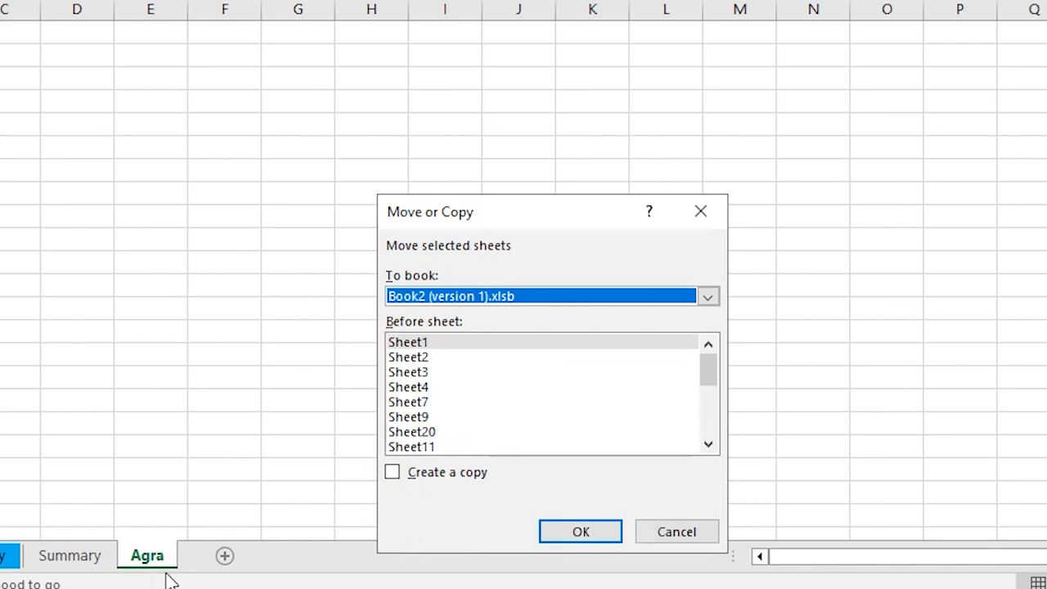
{"action": "left_click", "coordinate": [423, 432]}
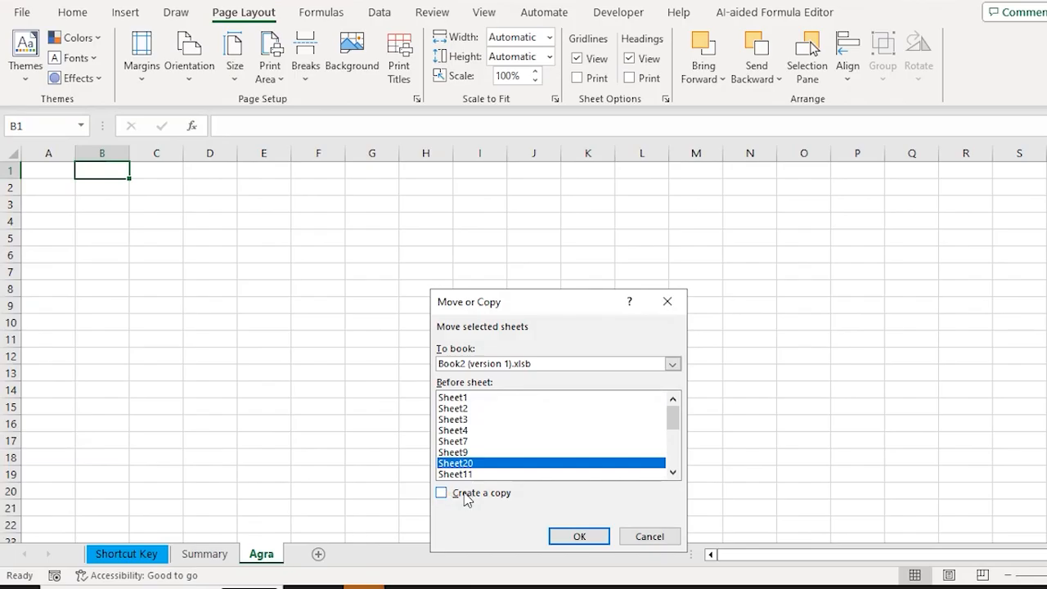
{"action": "left_click", "coordinate": [424, 474]}
{"action": "left_click", "coordinate": [464, 497]}
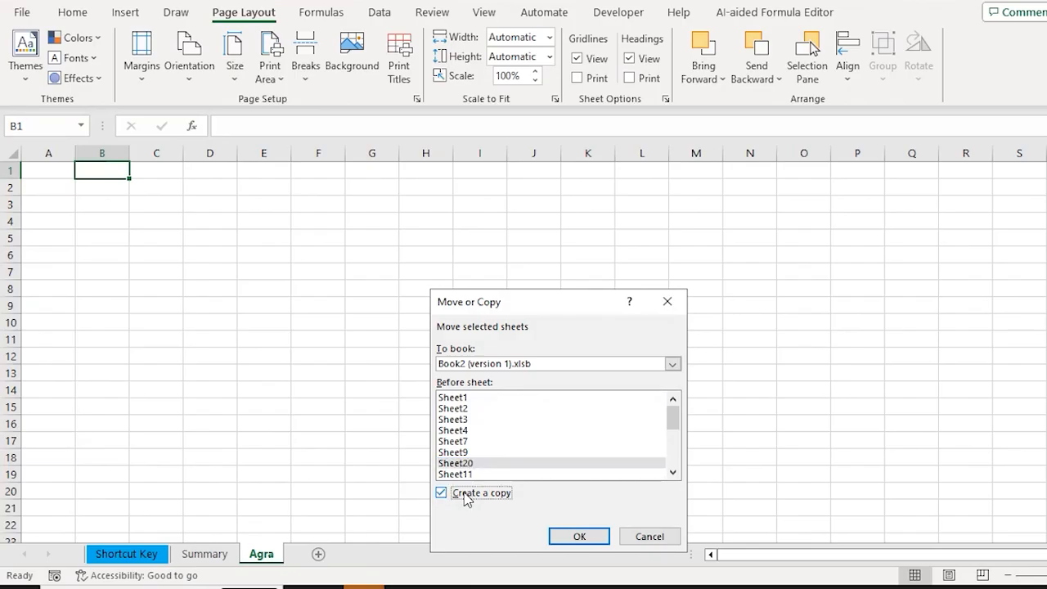
{"action": "left_click", "coordinate": [579, 536]}
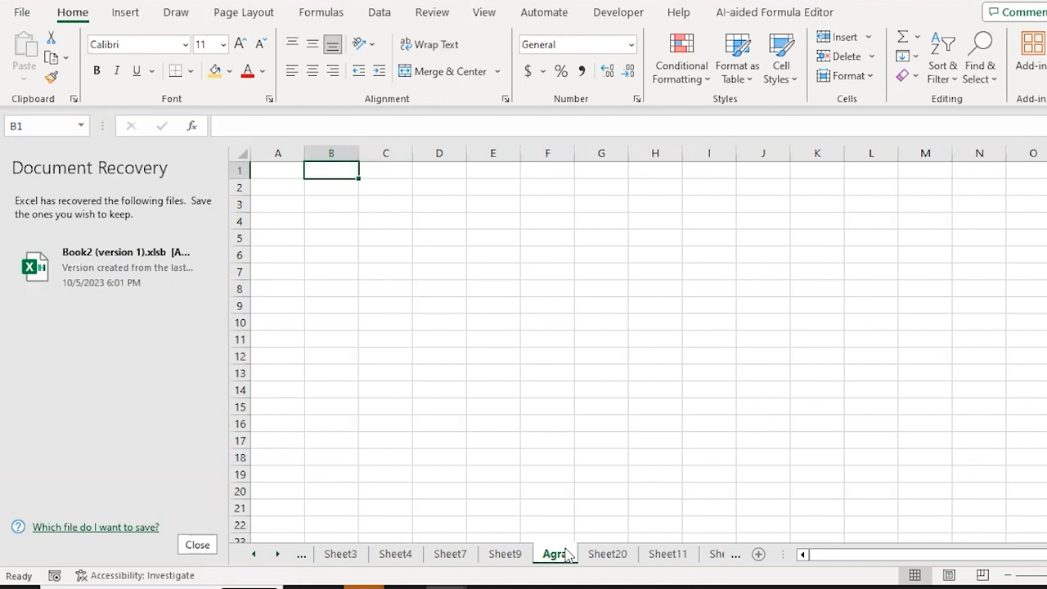
Step: Switch back to the original workbook and fill Agra's column E with af in E7, ds in E9, af in E11, s in E12 and df in E14
{"action": "key", "text": "alt+Tab"}
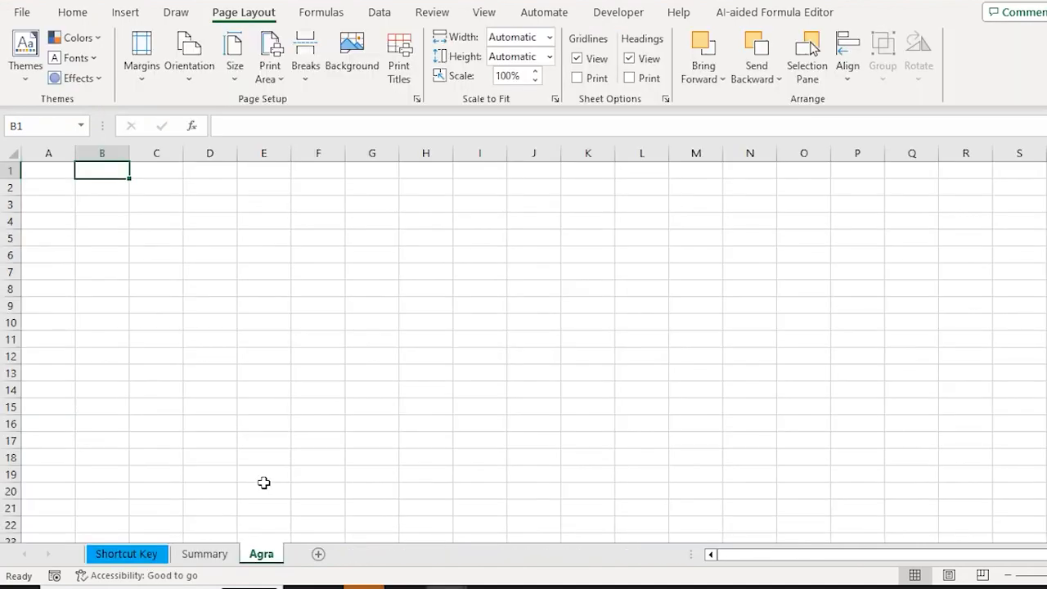
{"action": "left_click", "coordinate": [284, 269]}
{"action": "type", "text": "af"}
{"action": "key", "text": "Return"}
{"action": "key", "text": "Return"}
{"action": "type", "text": "ds"}
{"action": "key", "text": "Return"}
{"action": "key", "text": "Return"}
{"action": "type", "text": "af s"}
{"action": "key", "text": "Return"}
{"action": "type", "text": "df"}
{"action": "key", "text": "Return"}
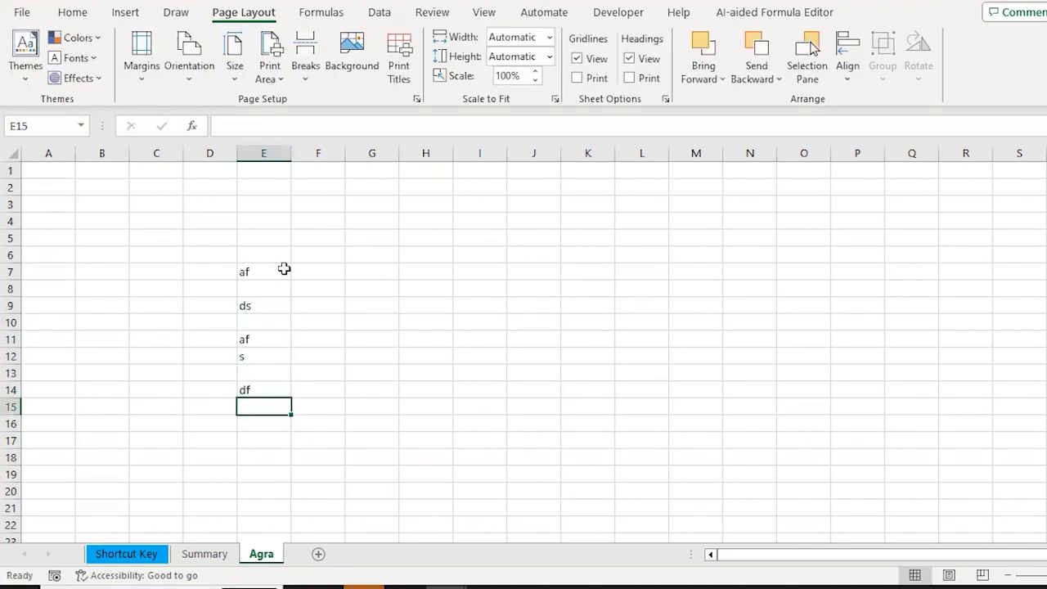
Step: Create a copy of the Summary worksheet in a new workbook
{"action": "left_click", "coordinate": [201, 556]}
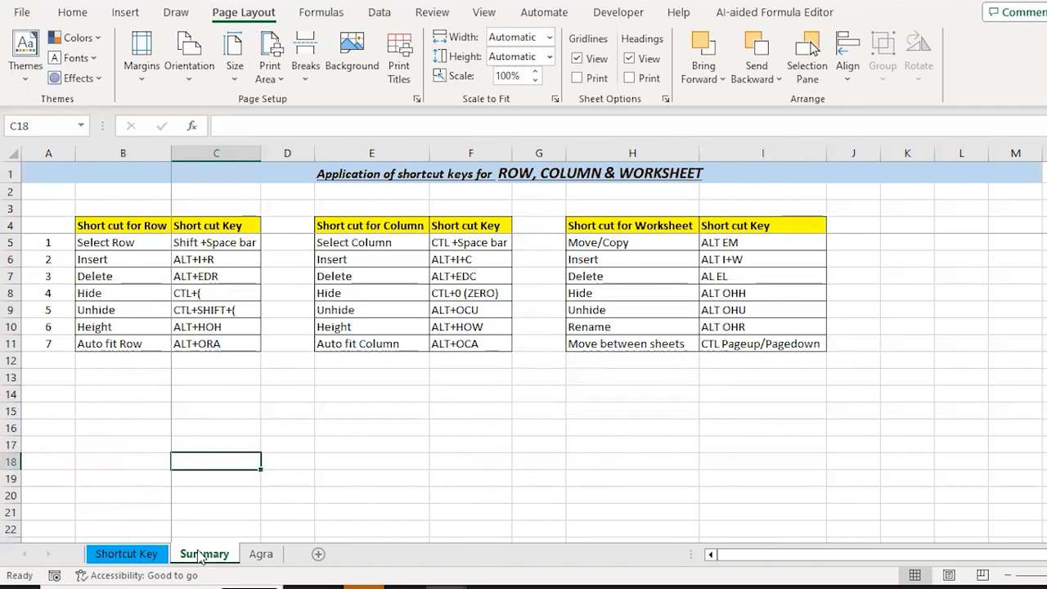
{"action": "key", "text": "alt+e"}
{"action": "key", "text": "m"}
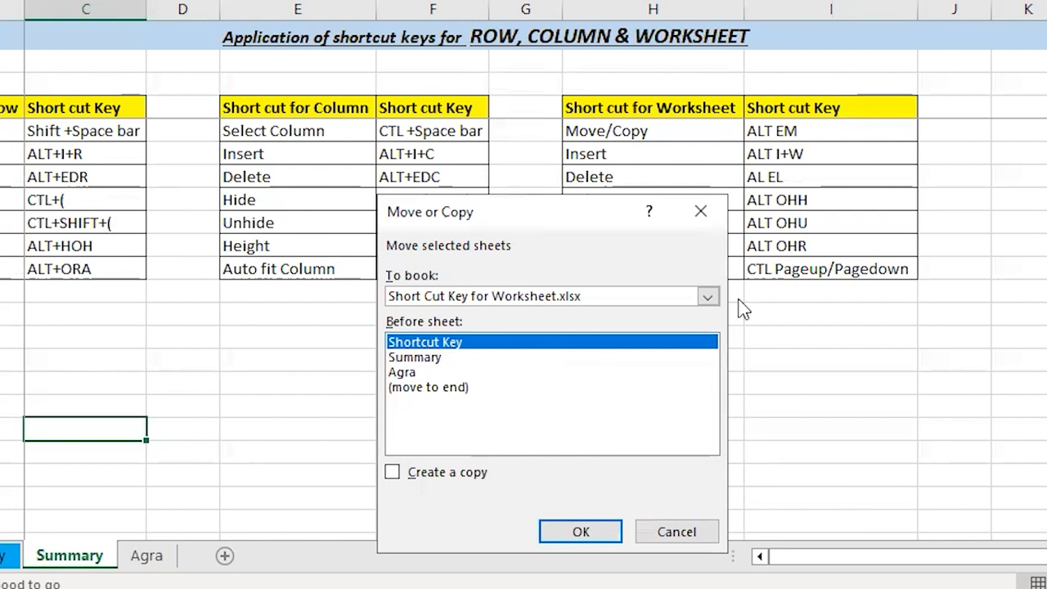
{"action": "left_click", "coordinate": [708, 296]}
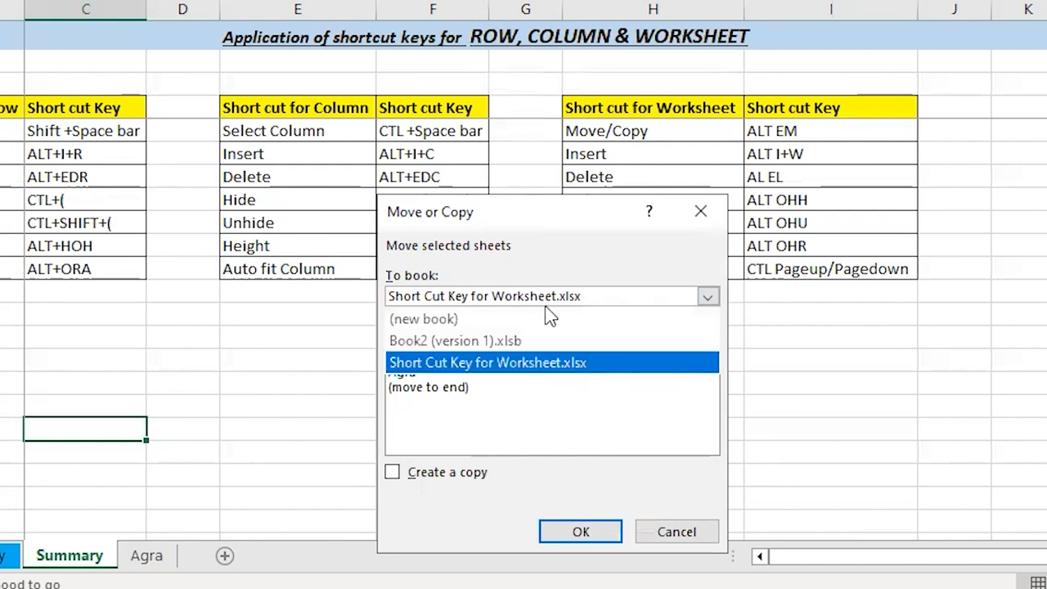
{"action": "left_click", "coordinate": [432, 325]}
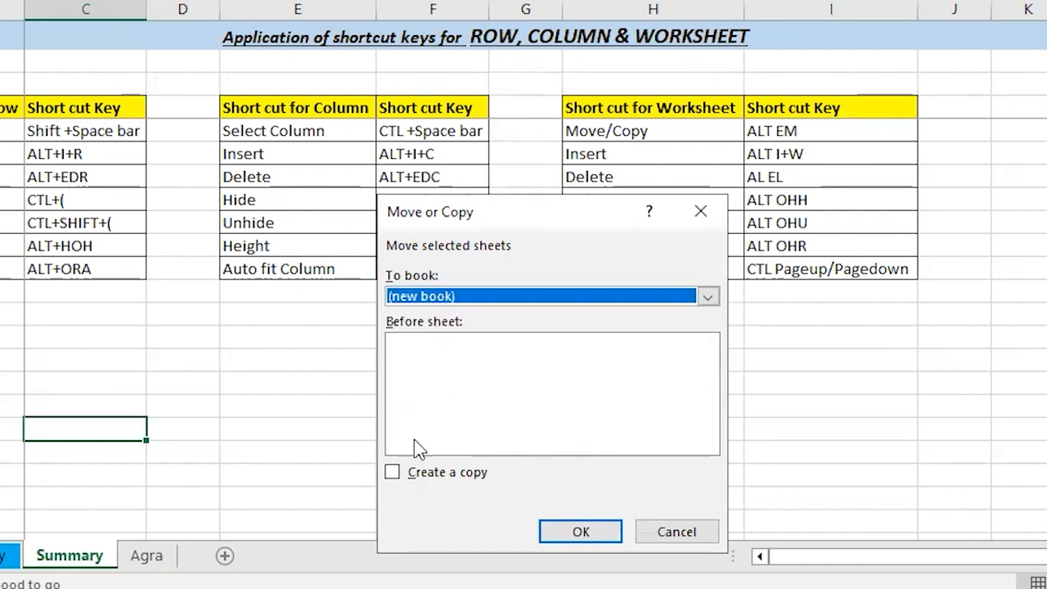
{"action": "left_click", "coordinate": [439, 474]}
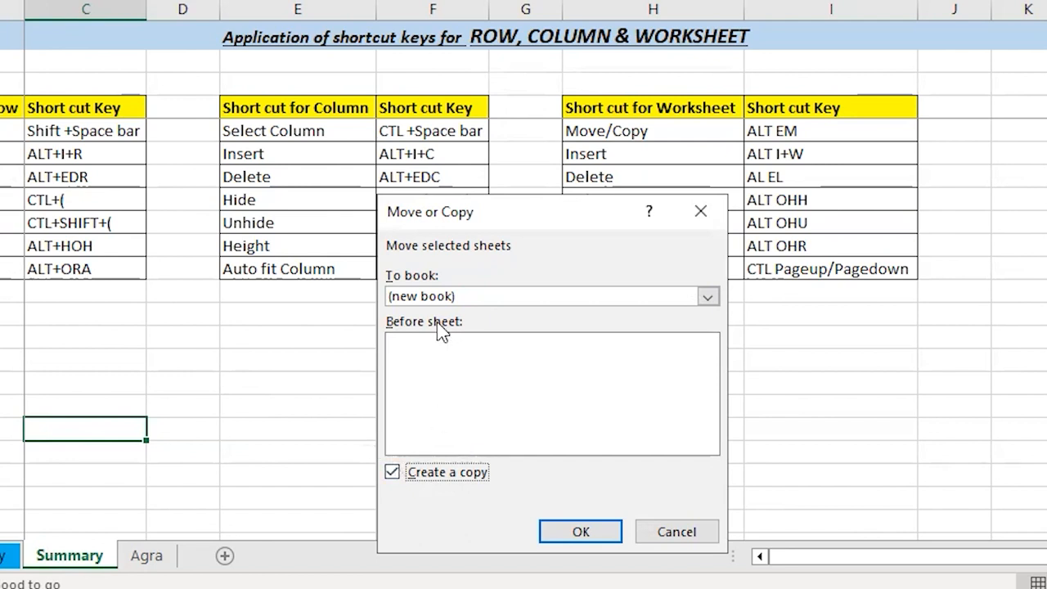
{"action": "left_click", "coordinate": [586, 531]}
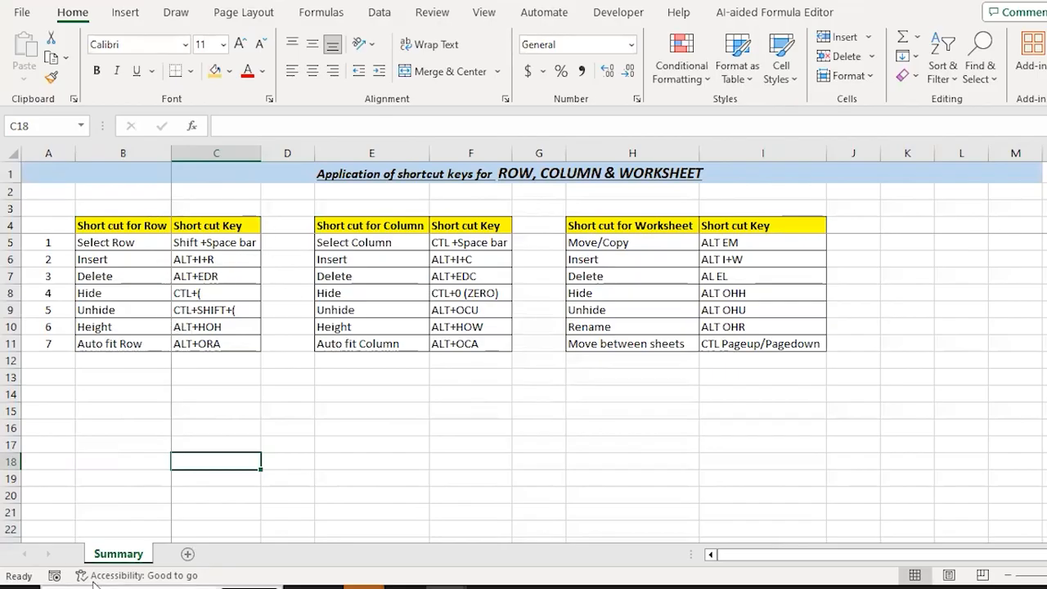
Step: Switch back to the original workbook and select cell C20 on the Shortcut Key sheet
{"action": "key", "text": "alt+Tab"}
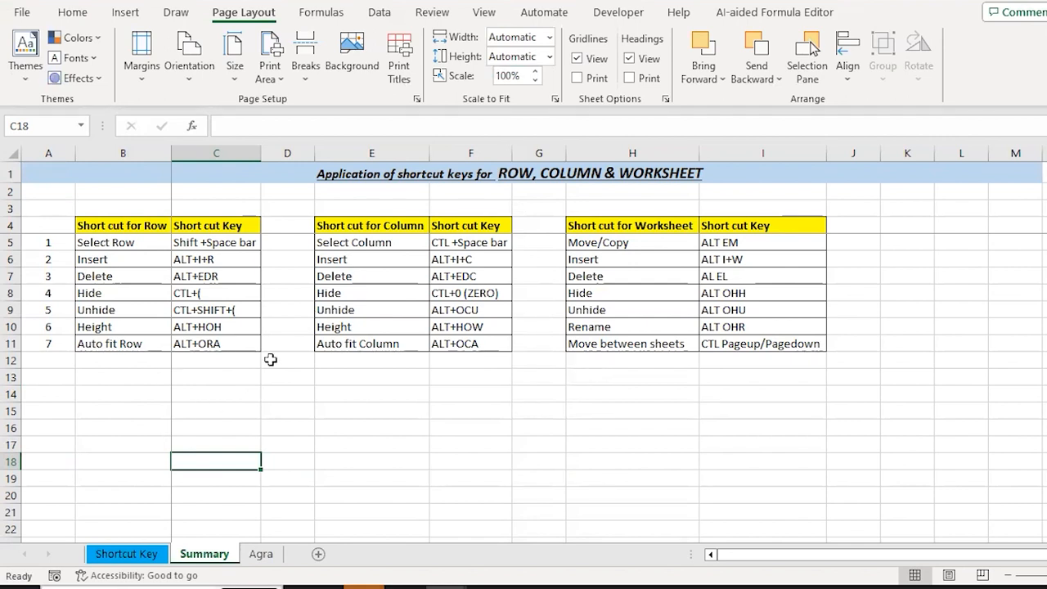
{"action": "key", "text": "ctrl+Page_Down"}
{"action": "key", "text": "ctrl+Page_Up"}
{"action": "key", "text": "ctrl+Page_Up"}
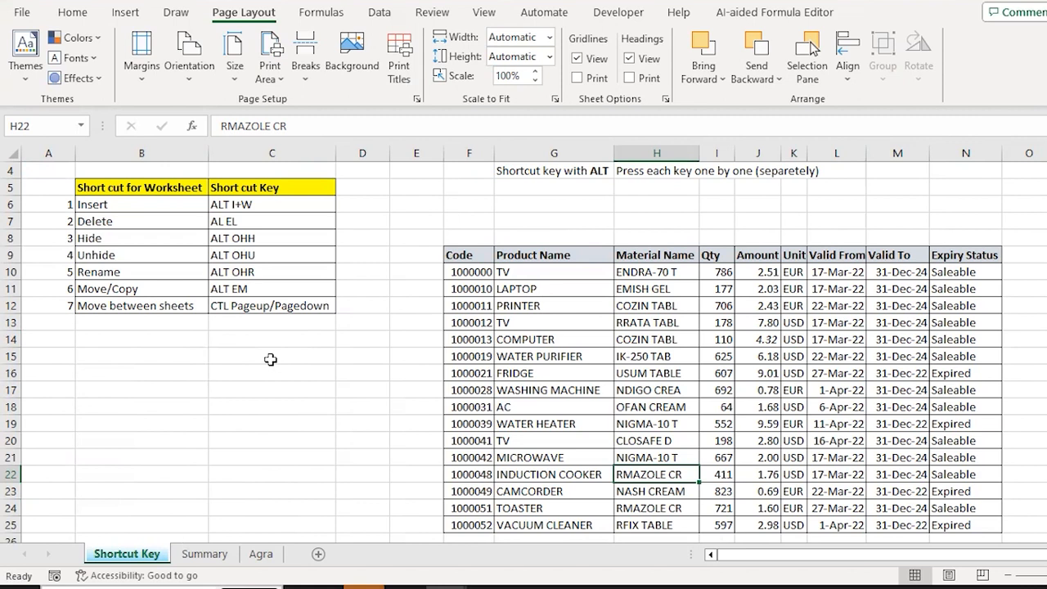
{"action": "key", "text": "Down"}
{"action": "key", "text": "Down"}
{"action": "key", "text": "Down"}
{"action": "key", "text": "ctrl+Up"}
{"action": "key", "text": "ctrl+Up"}
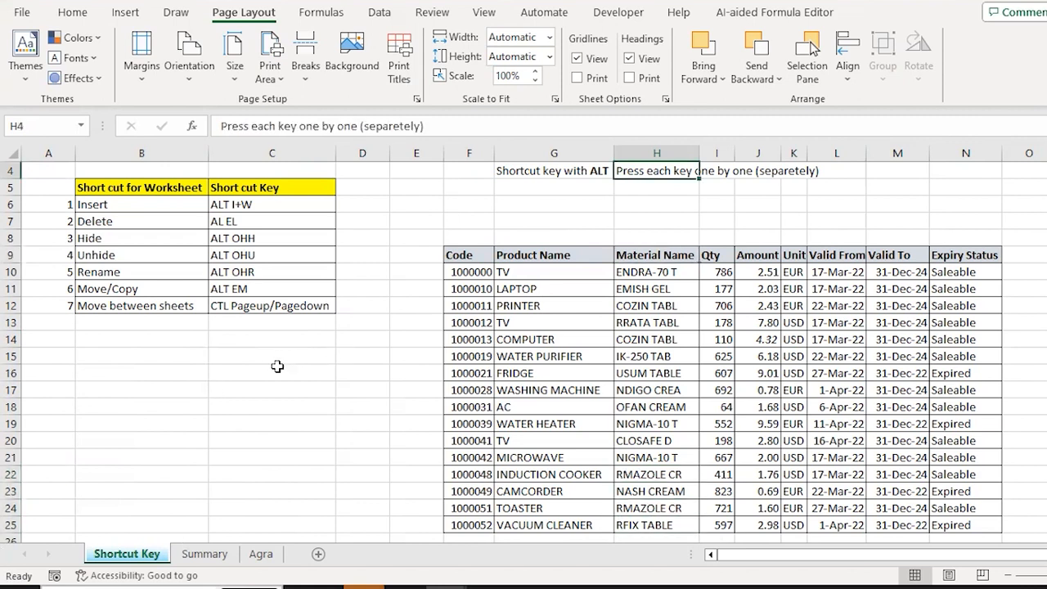
{"action": "left_click", "coordinate": [259, 438]}
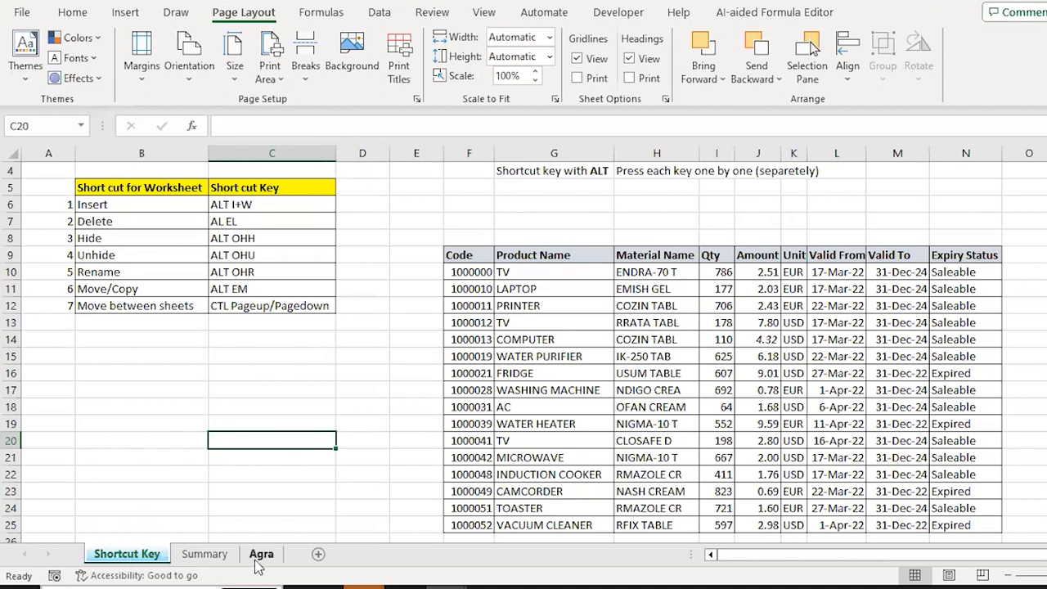
Step: Visit the Summary and Agra worksheets in turn and return to the Shortcut Key sheet
{"action": "left_click", "coordinate": [205, 554]}
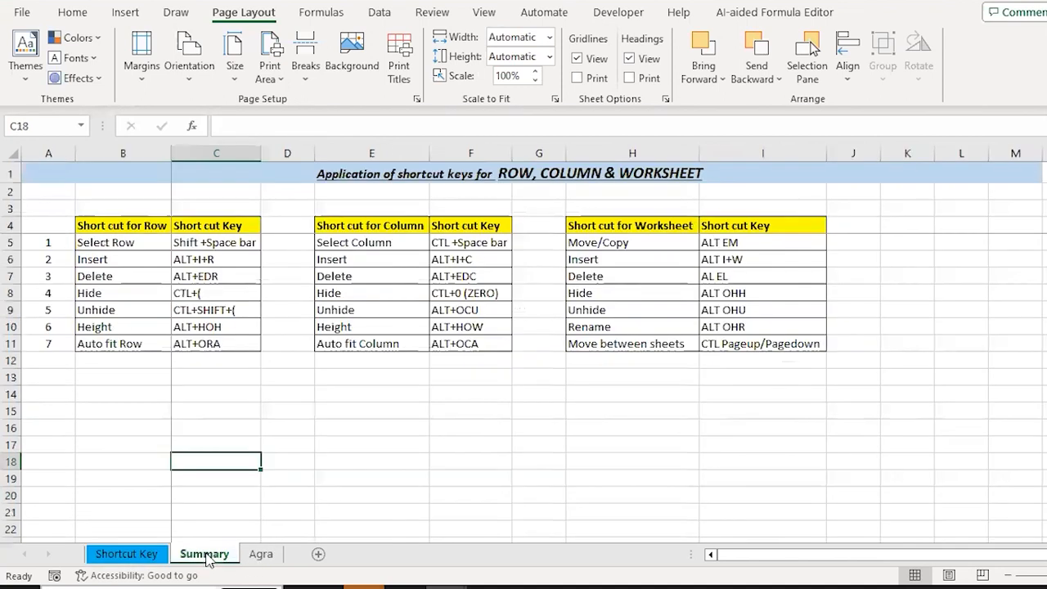
{"action": "left_click", "coordinate": [257, 555]}
{"action": "left_click", "coordinate": [119, 555]}
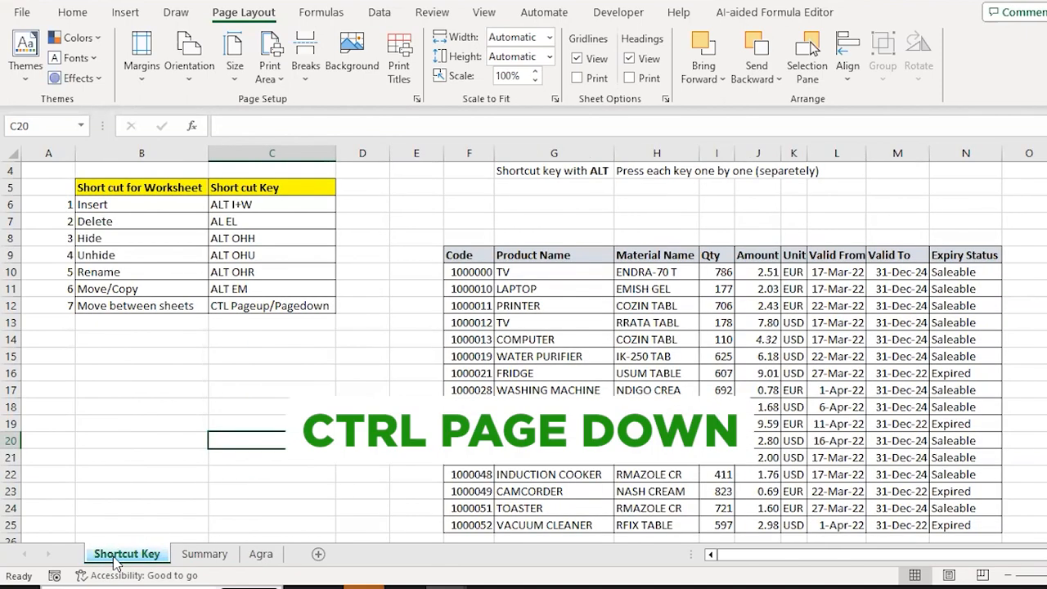
Step: Cycle repeatedly forward and backward through the Shortcut Key, Summary and Agra worksheets, ending on Shortcut Key
{"action": "key", "text": "ctrl+Page_Down"}
{"action": "key", "text": "ctrl+Page_Down"}
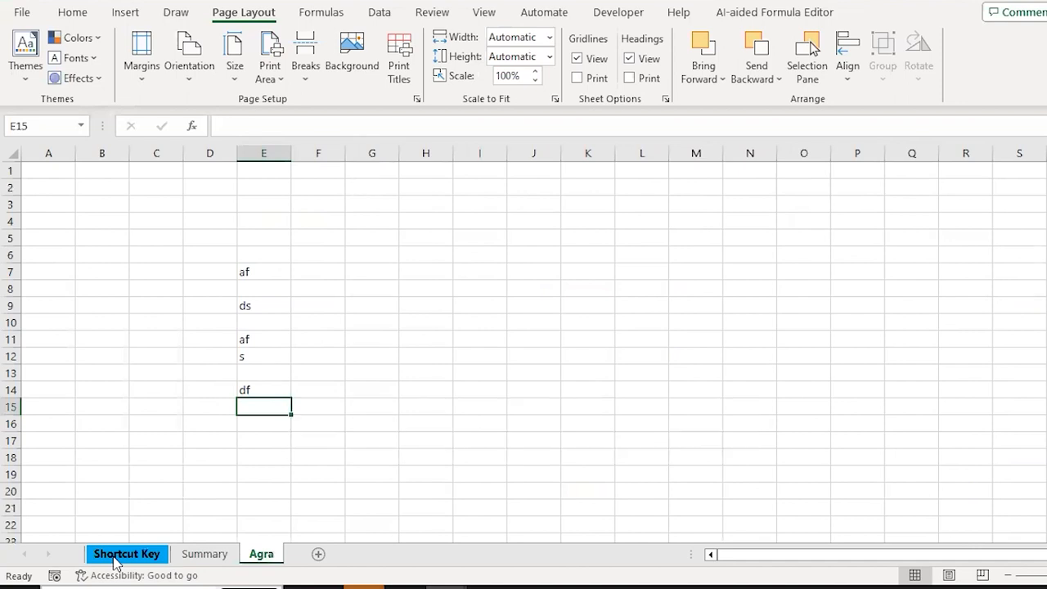
{"action": "key", "text": "ctrl+Page_Up"}
{"action": "key", "text": "ctrl+Page_Up"}
{"action": "key", "text": "ctrl+Page_Down"}
{"action": "key", "text": "ctrl+Page_Down"}
{"action": "key", "text": "ctrl+Page_Up"}
{"action": "key", "text": "ctrl+Page_Up"}
{"action": "key", "text": "ctrl+Page_Down"}
{"action": "key", "text": "ctrl+Page_Down"}
{"action": "key", "text": "ctrl+Page_Up"}
{"action": "key", "text": "ctrl+Page_Up"}
{"action": "key", "text": "ctrl+Page_Down"}
{"action": "key", "text": "ctrl+Page_Down"}
{"action": "key", "text": "ctrl+Page_Up"}
{"action": "key", "text": "ctrl+Page_Down"}
{"action": "key", "text": "ctrl+Page_Up"}
{"action": "key", "text": "ctrl+Page_Down"}
{"action": "key", "text": "ctrl+Page_Down"}
{"action": "key", "text": "ctrl+Page_Up"}
{"action": "key", "text": "ctrl+Page_Up"}
{"action": "key", "text": "ctrl+Page_Down"}
{"action": "key", "text": "ctrl+Page_Down"}
{"action": "key", "text": "ctrl+Page_Up"}
{"action": "key", "text": "ctrl+Page_Up"}
{"action": "key", "text": "ctrl+Page_Down"}
{"action": "key", "text": "ctrl+Page_Down"}
{"action": "key", "text": "ctrl+Page_Up"}
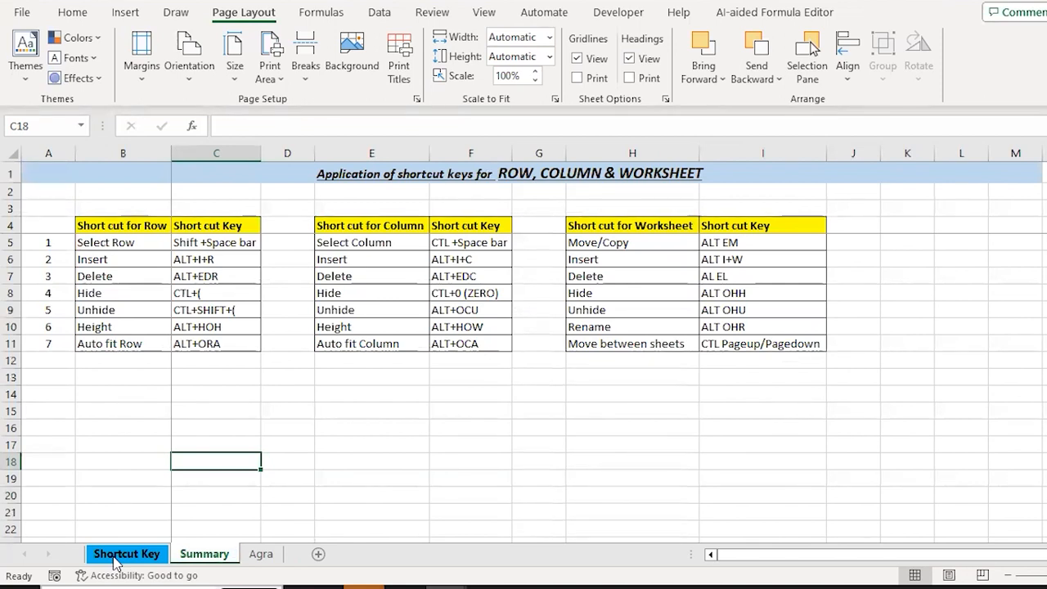
{"action": "left_click", "coordinate": [115, 560]}
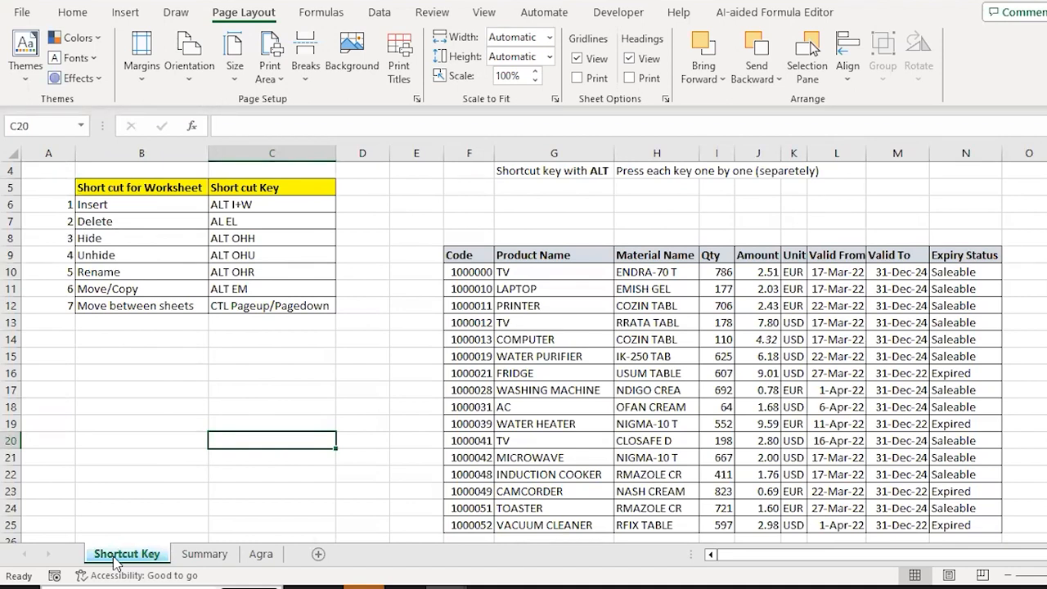
Step: Go to cell G3 on the Shortcut Key sheet to examine the notes on using CTL and ALT shortcuts
{"action": "key", "text": "Up"}
{"action": "key", "text": "Up"}
{"action": "key", "text": "Up"}
{"action": "key", "text": "Up"}
{"action": "key", "text": "Up"}
{"action": "key", "text": "Up"}
{"action": "key", "text": "Up"}
{"action": "key", "text": "Up"}
{"action": "key", "text": "Up"}
{"action": "key", "text": "Up"}
{"action": "key", "text": "Up"}
{"action": "key", "text": "Up"}
{"action": "key", "text": "Up"}
{"action": "key", "text": "Up"}
{"action": "key", "text": "Up"}
{"action": "key", "text": "Up"}
{"action": "key", "text": "Up"}
{"action": "key", "text": "Up"}
{"action": "key", "text": "Up"}
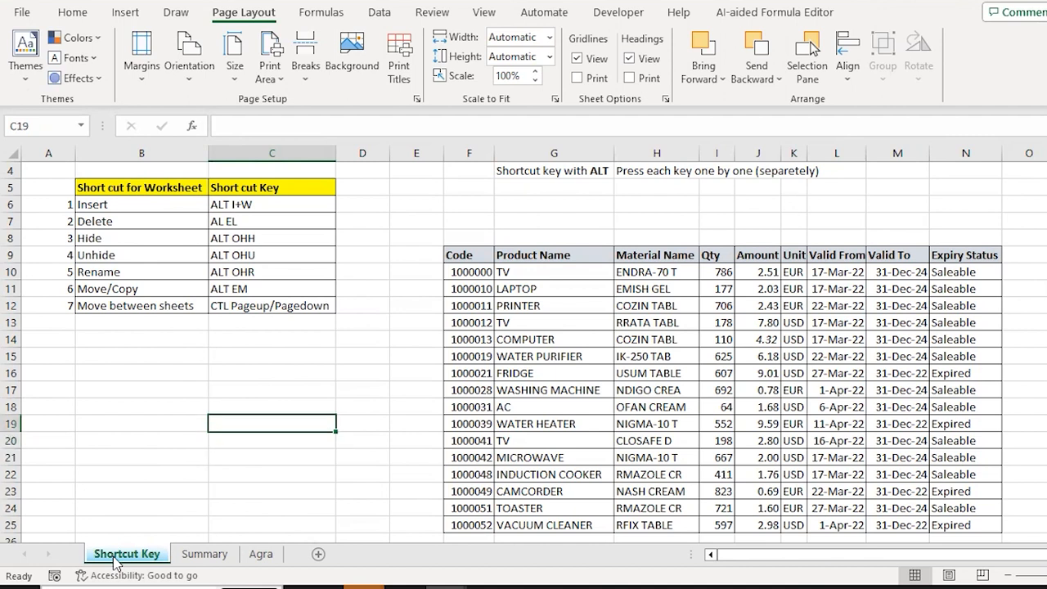
{"action": "key", "text": "Right"}
{"action": "key", "text": "Right"}
{"action": "key", "text": "Right"}
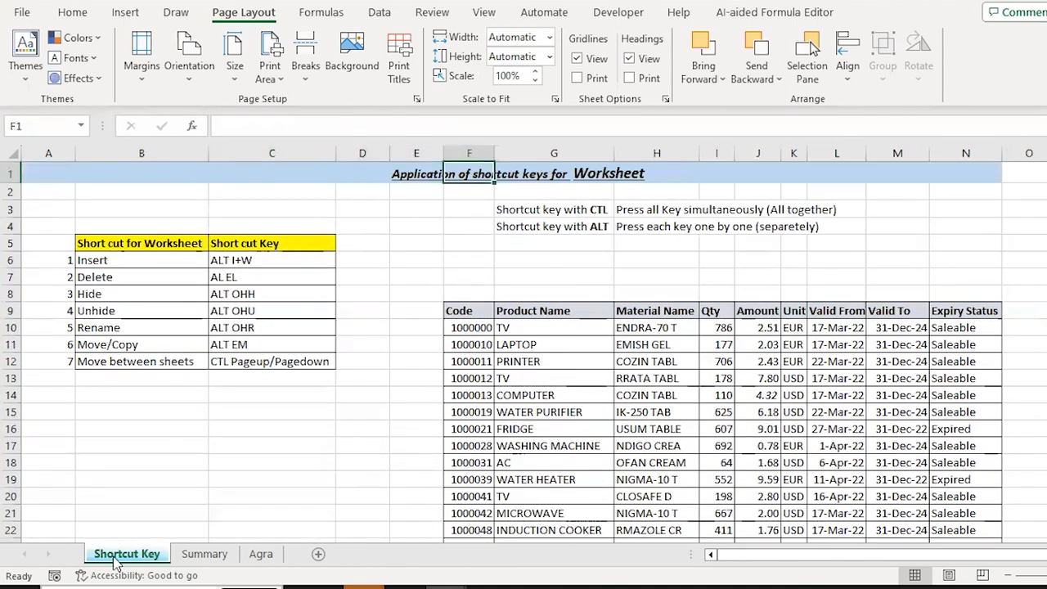
{"action": "key", "text": "Right"}
{"action": "key", "text": "Down"}
{"action": "key", "text": "Down"}
{"action": "key", "text": "Down"}
{"action": "key", "text": "Up"}
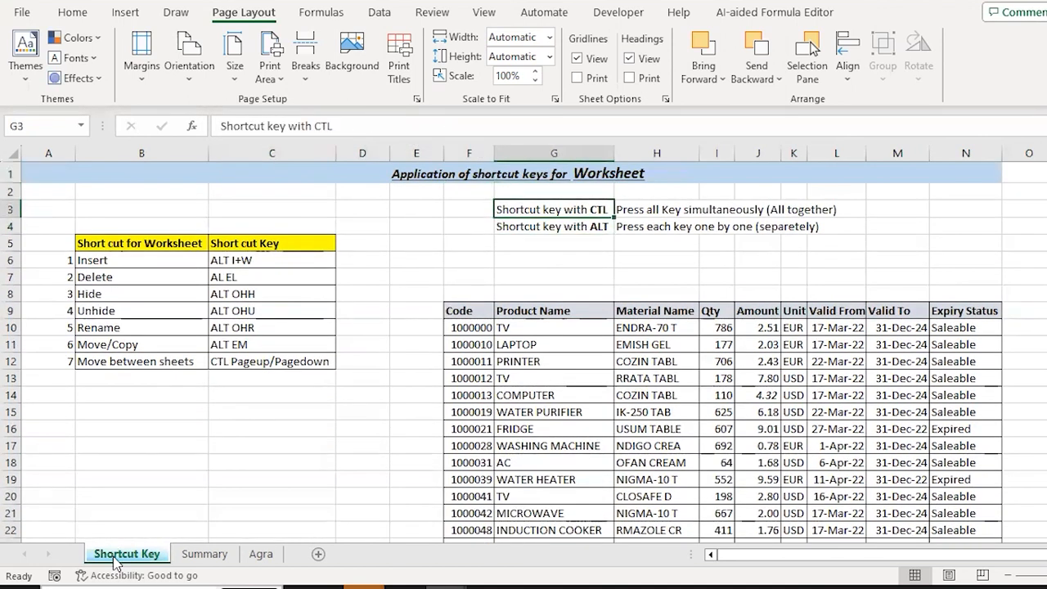